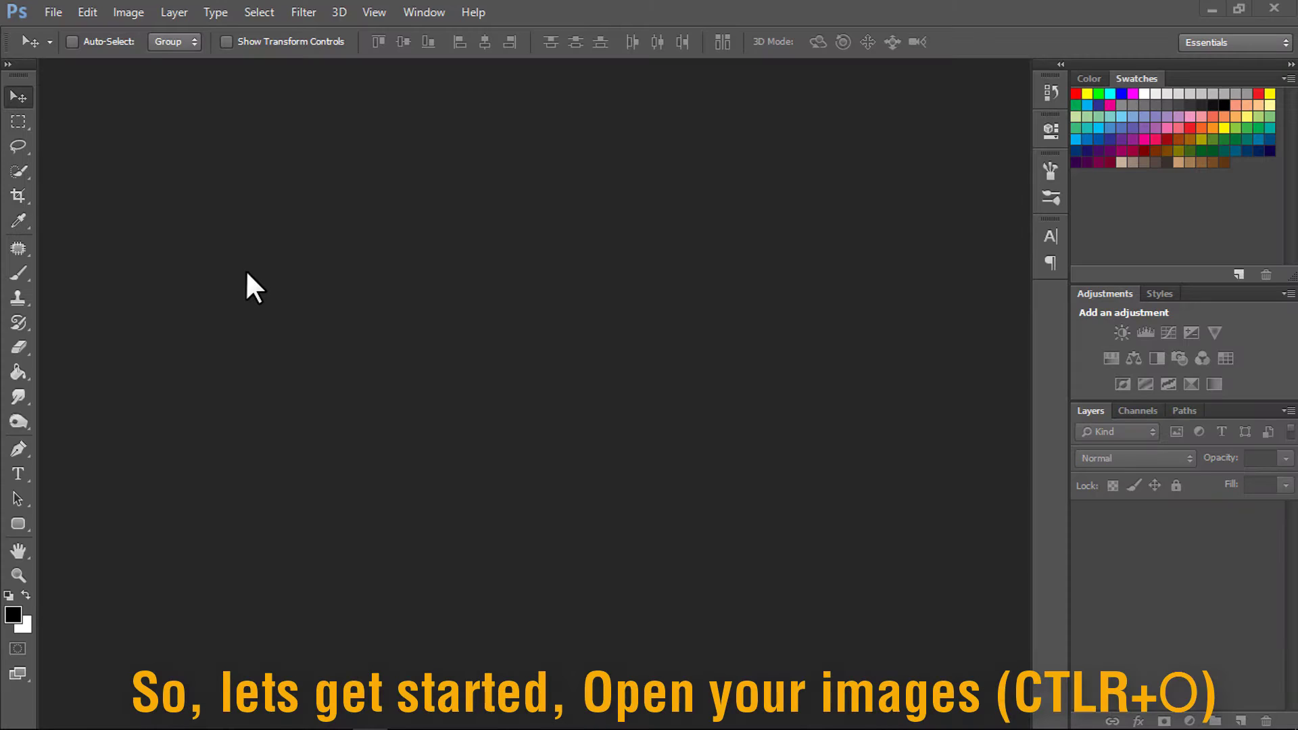
Open the Unsplash (1) Christmas photo and the Unsplash (2) wall photo together
click(61, 10)
click(73, 47)
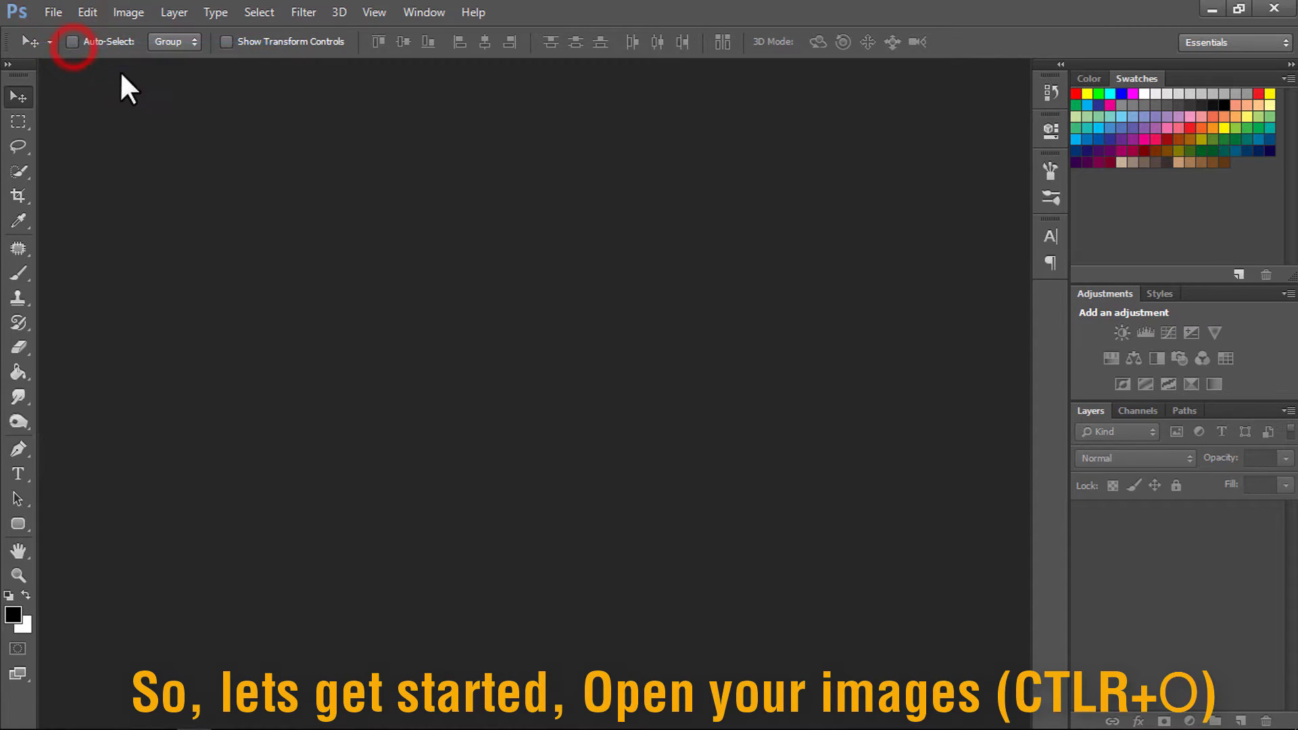
click(563, 171)
ctrl+click(238, 286)
click(481, 426)
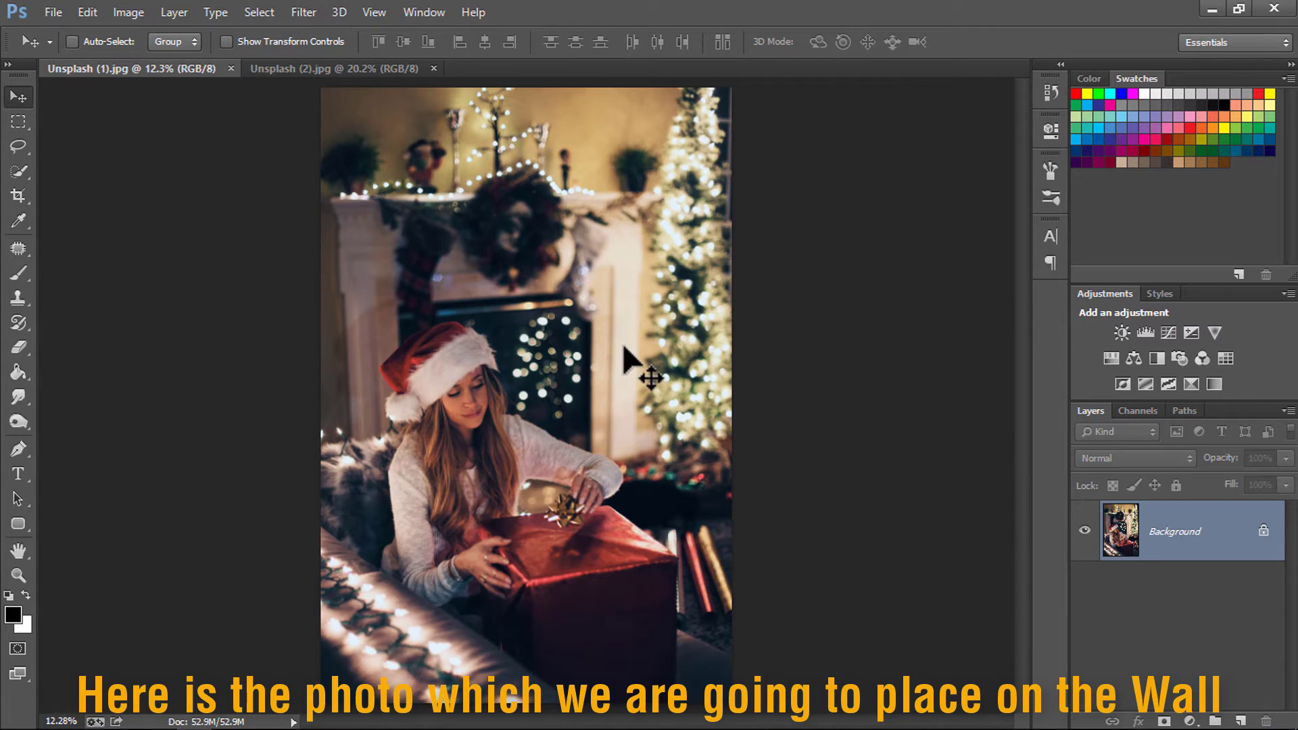
Drag the Christmas image into the Unsplash (2) wall document as Layer 1
click(365, 68)
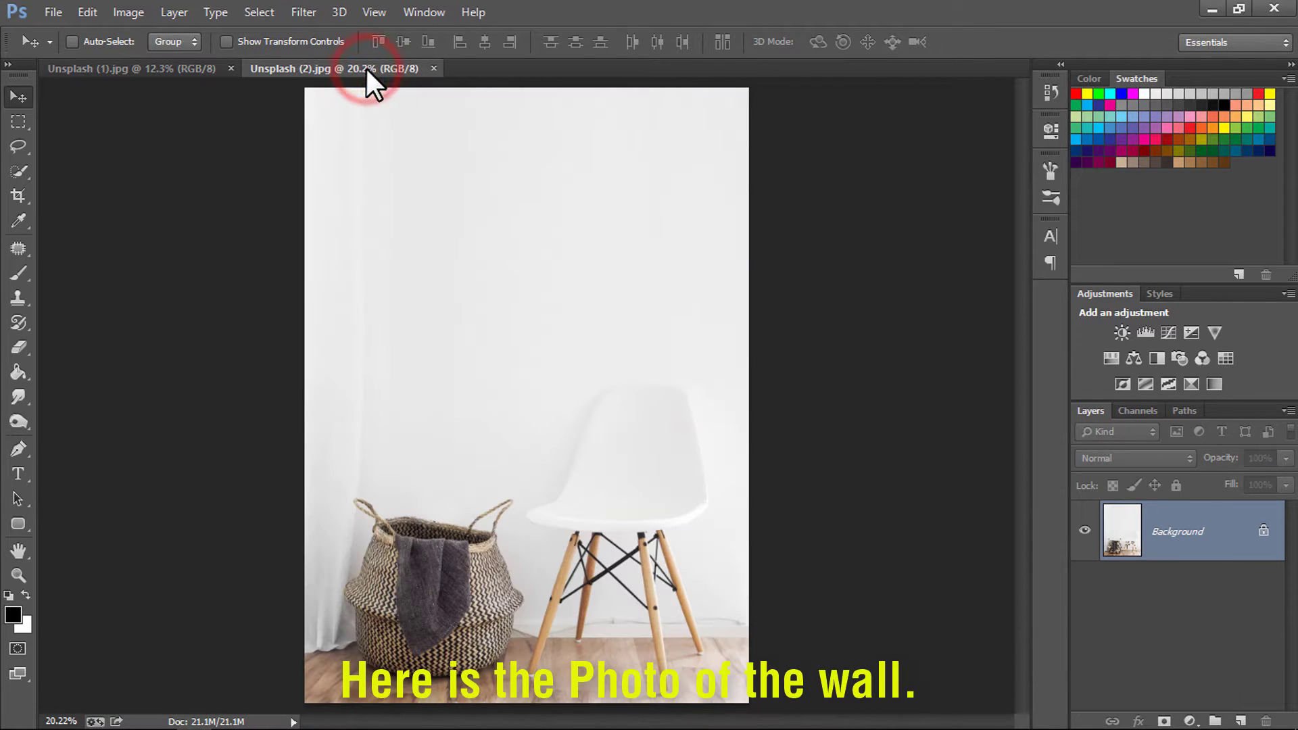
click(157, 71)
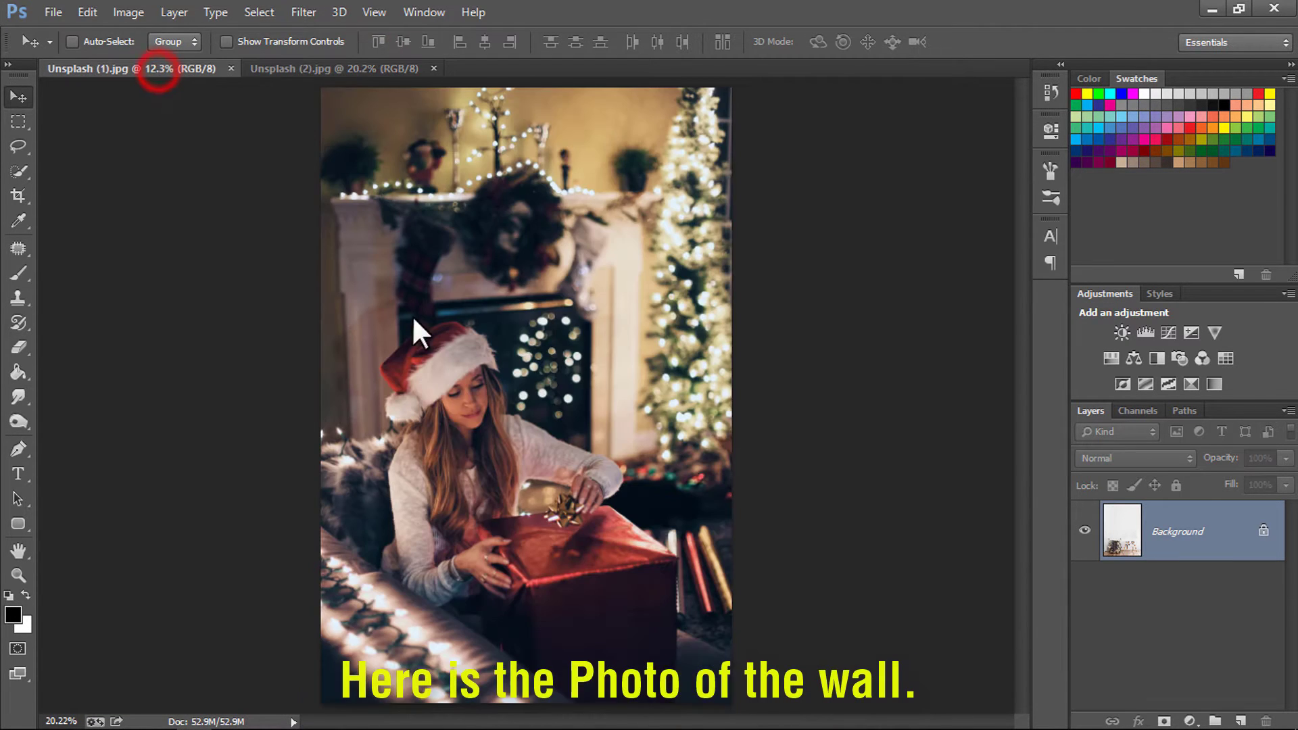
mouse_move(504, 504)
mouse_down()
mouse_move(365, 121)
mouse_move(424, 258)
mouse_move(531, 360)
mouse_up()
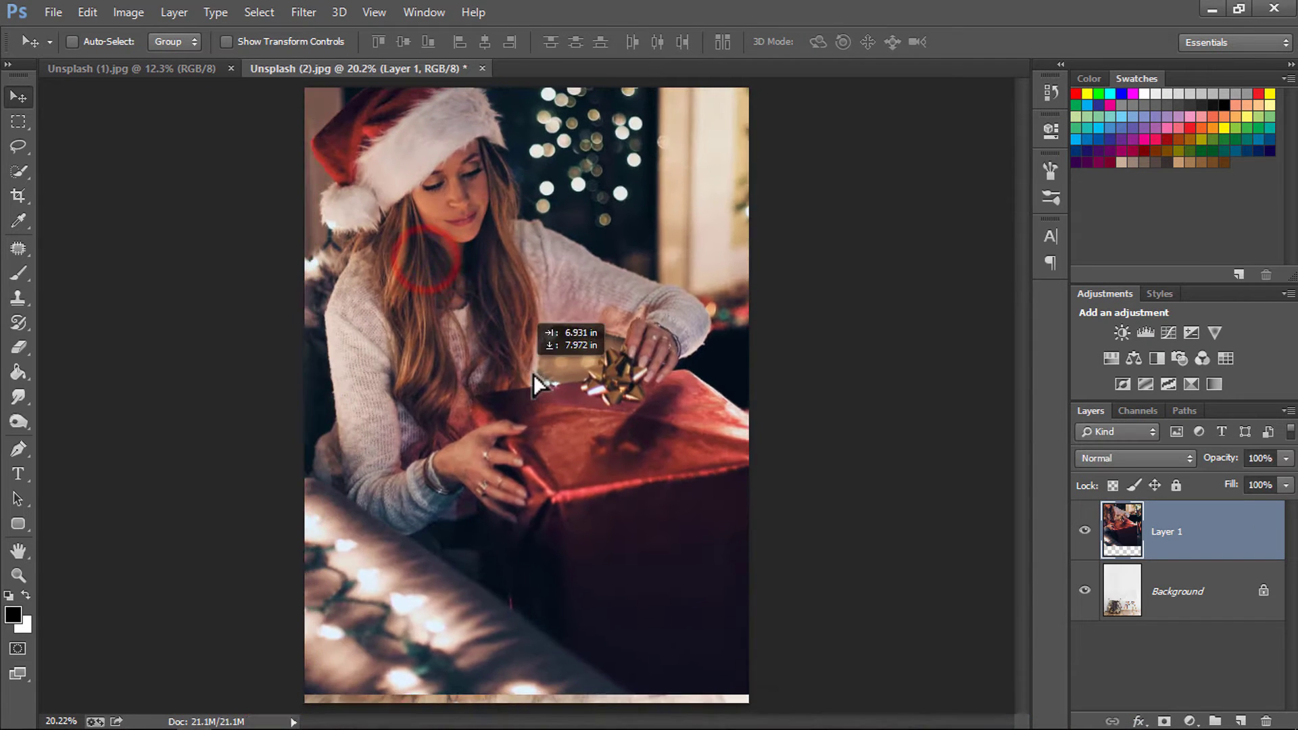
Free Transform the Christmas layer to 20.5% and place it on the upper wall
key(ctrl+minus)
key(ctrl+minus)
key(ctrl+minus)
key(ctrl+minus)
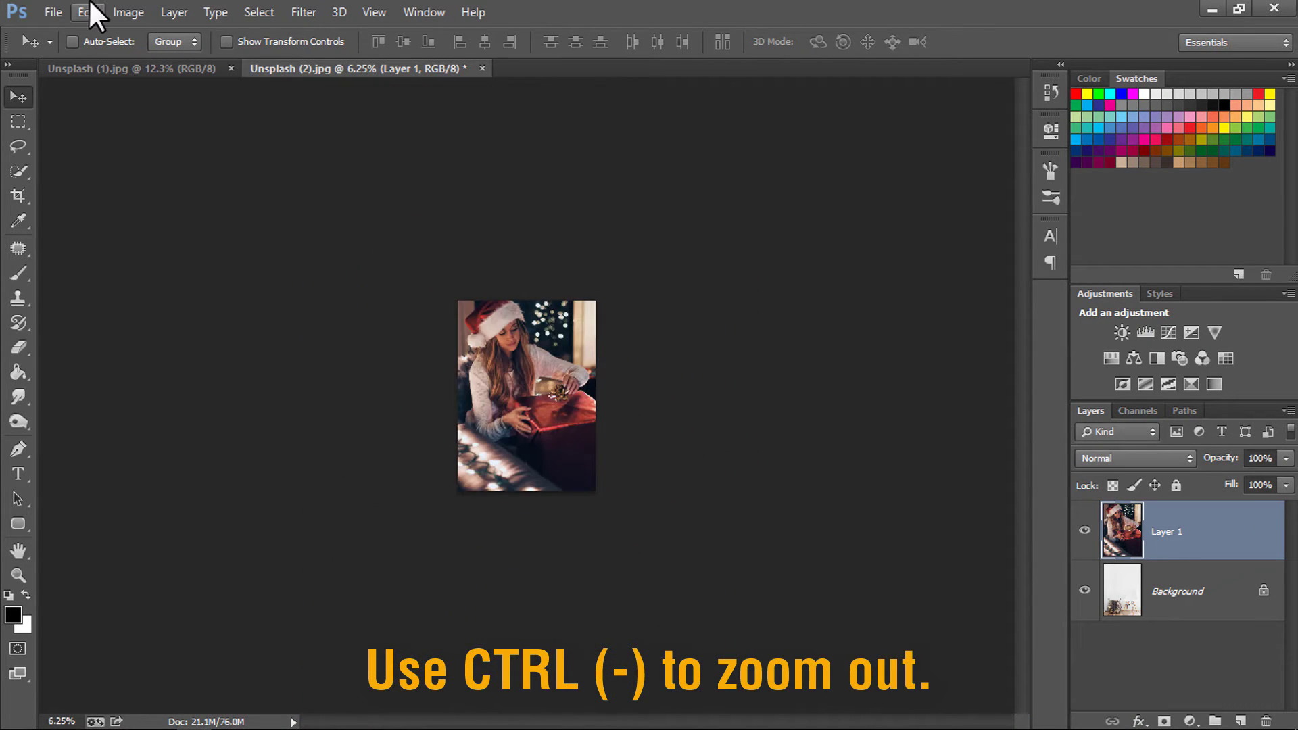
click(87, 10)
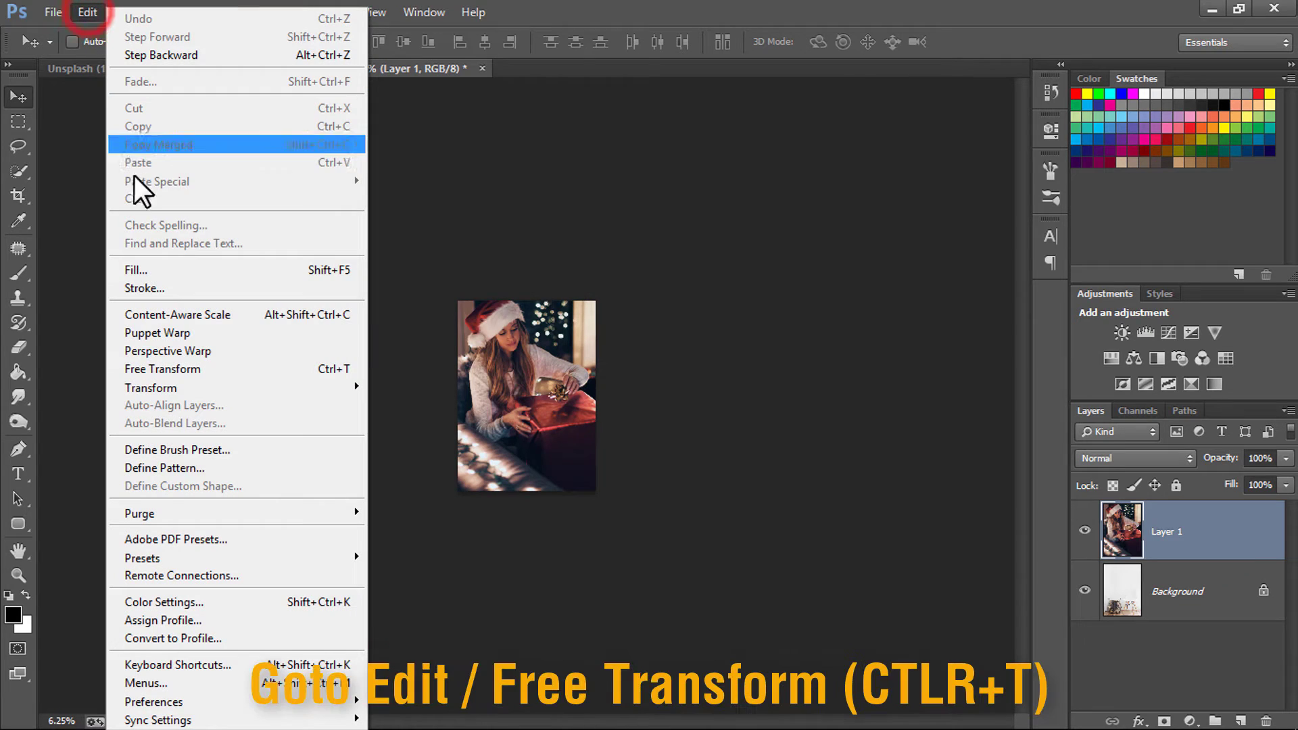
click(192, 368)
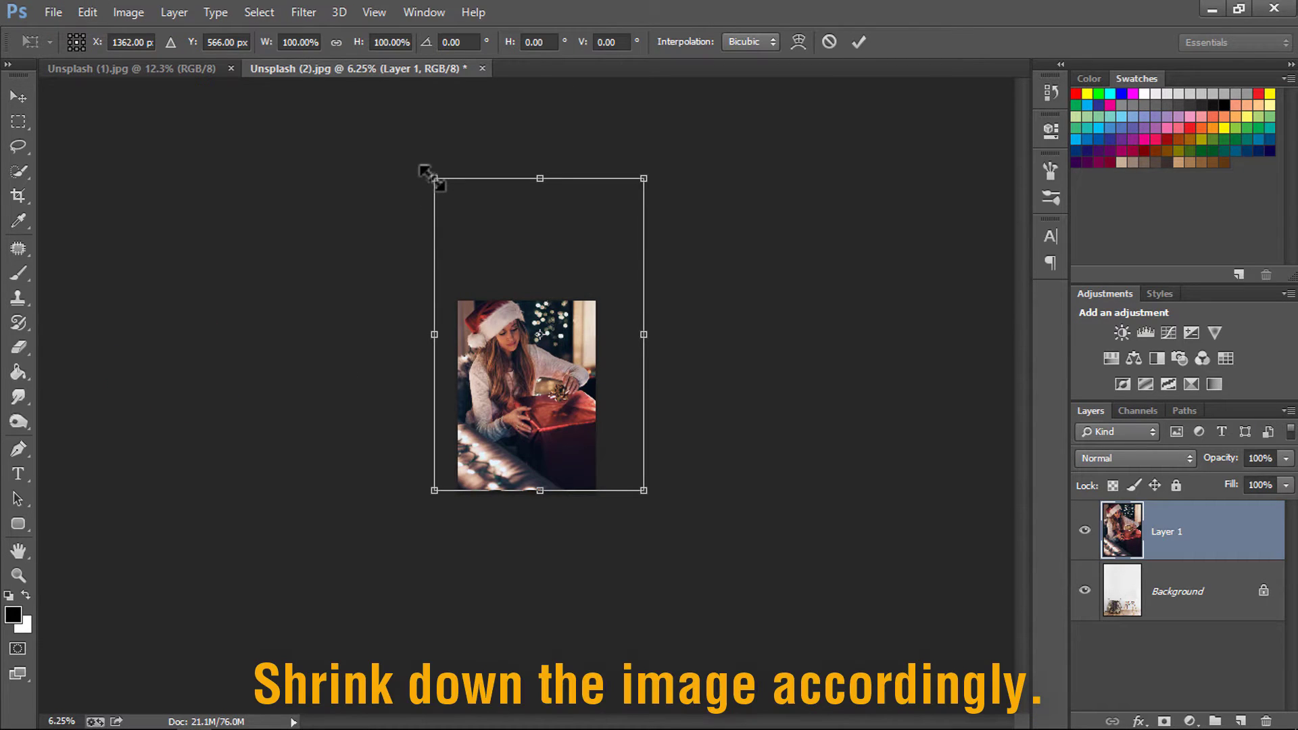
mouse_move(430, 177)
mouse_down()
mouse_move(613, 418)
mouse_move(538, 340)
mouse_up()
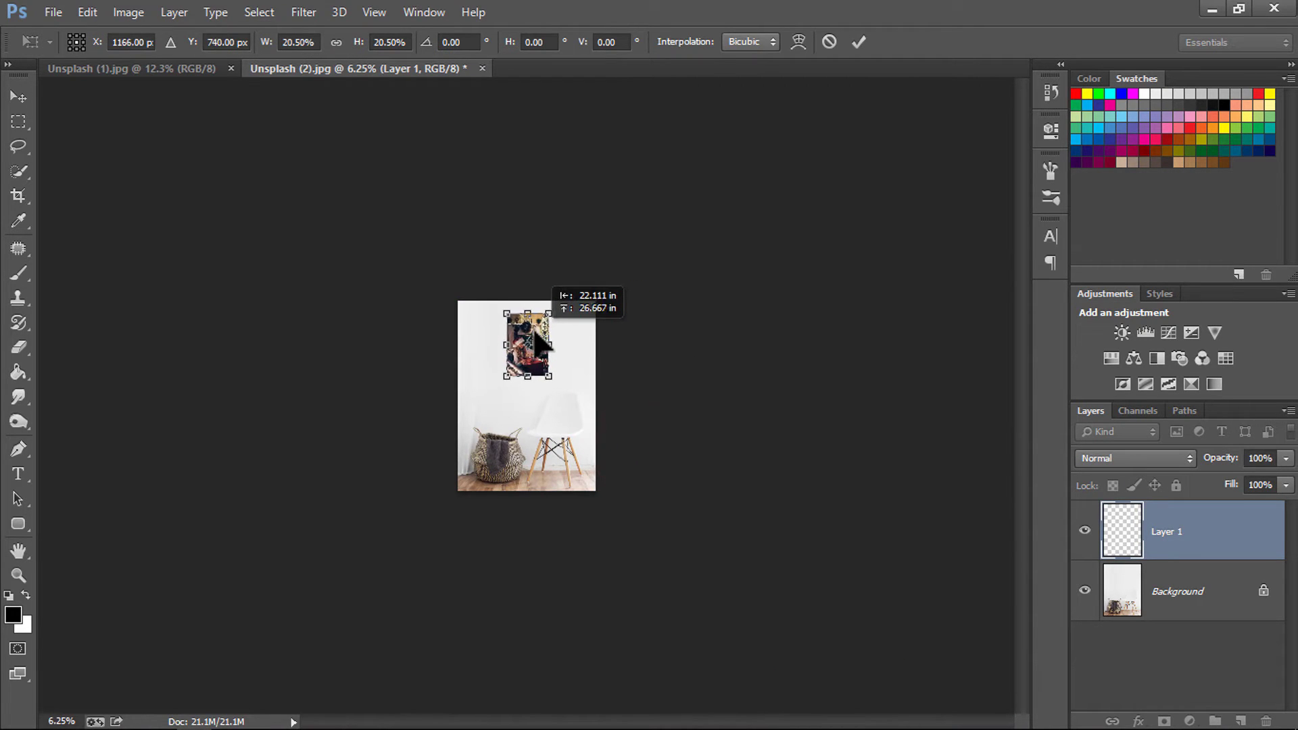
drag(535, 333, 513, 324)
click(859, 42)
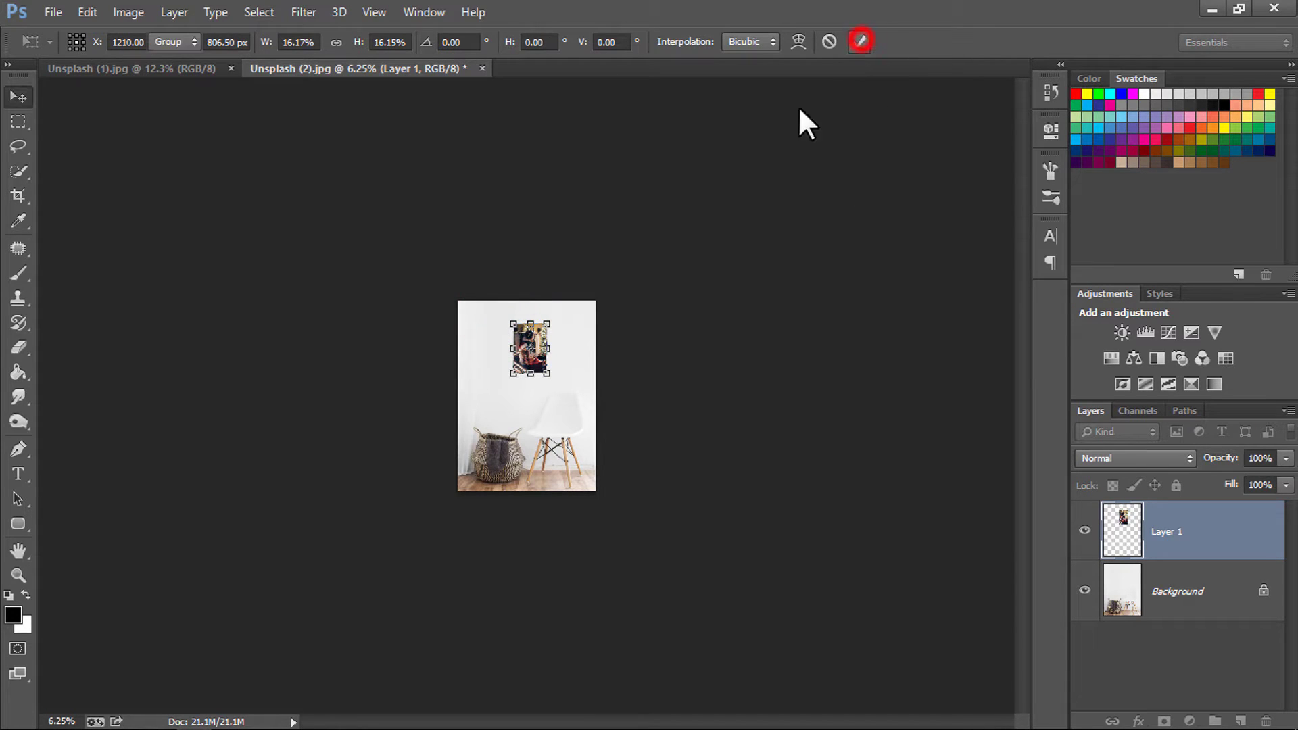
Zoom in and draw a rectangular marquee just inside the small Christmas photo
key(z)
right_click(551, 325)
click(595, 342)
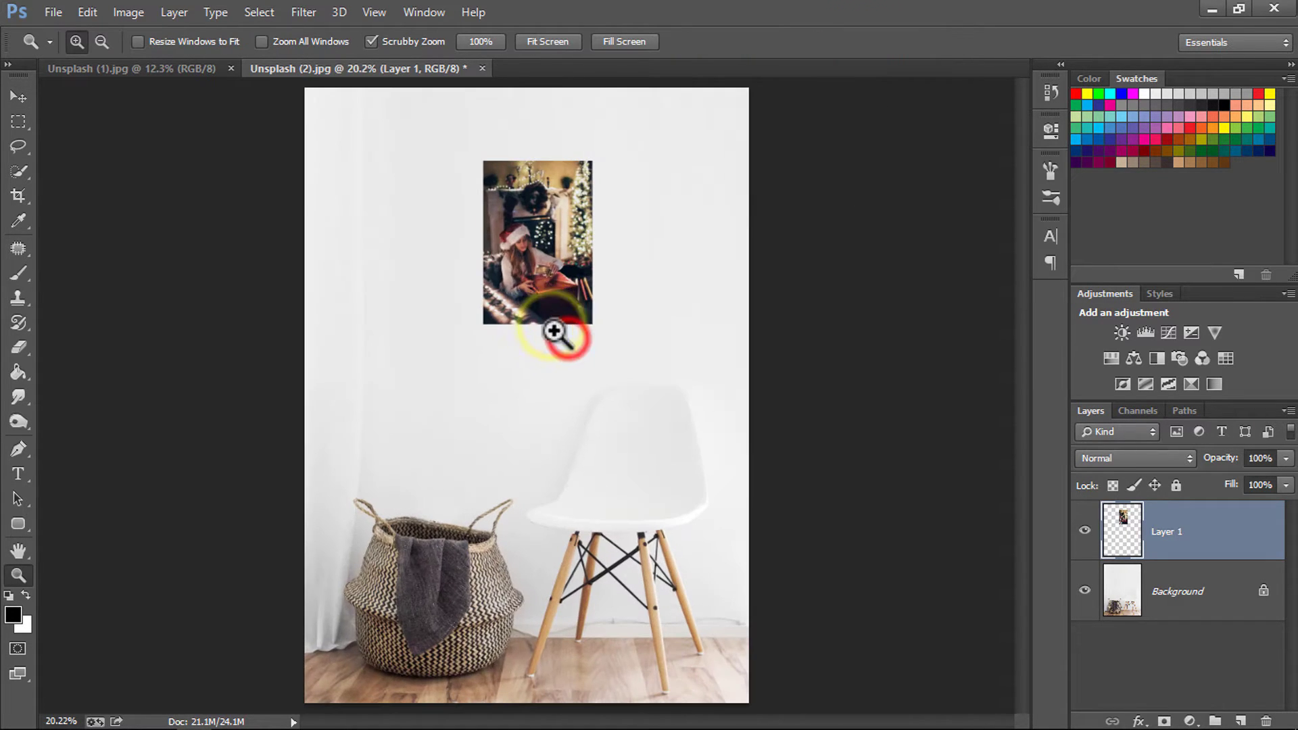
click(537, 168)
click(553, 156)
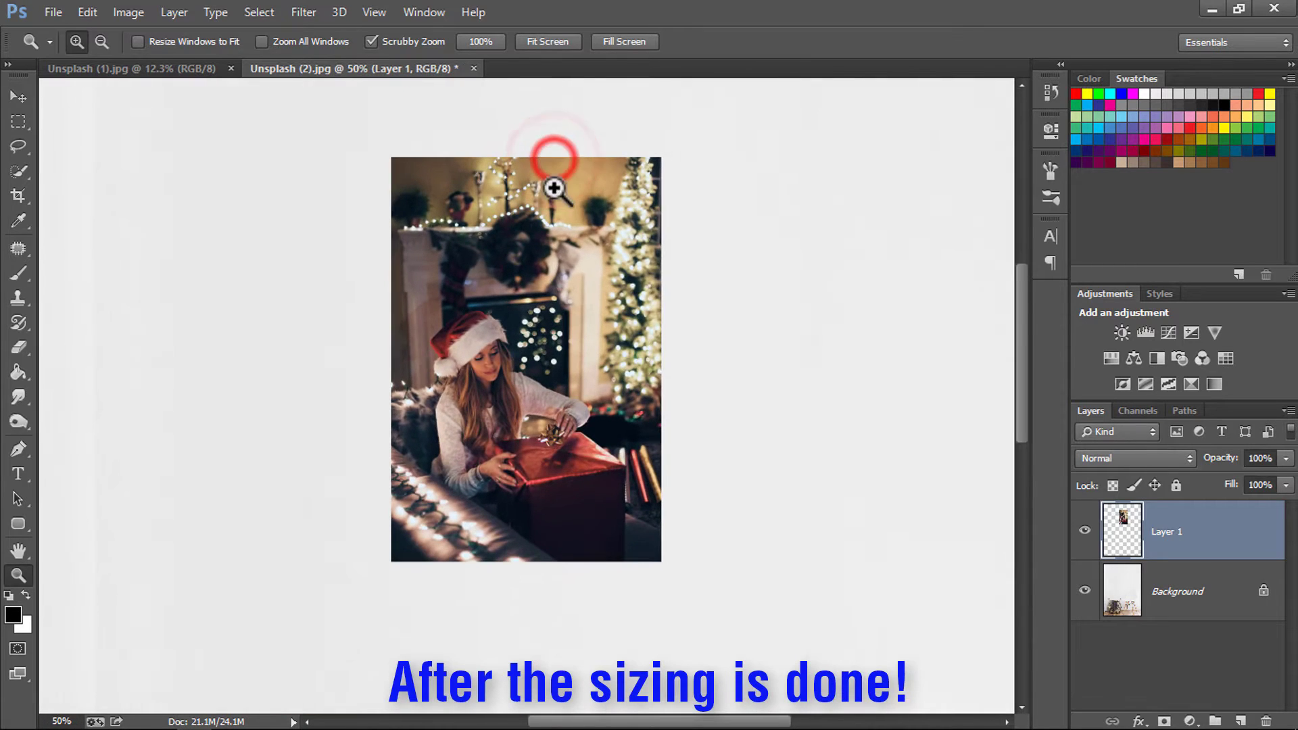
scroll(556, 247, down, 1)
scroll(497, 246, down, 1)
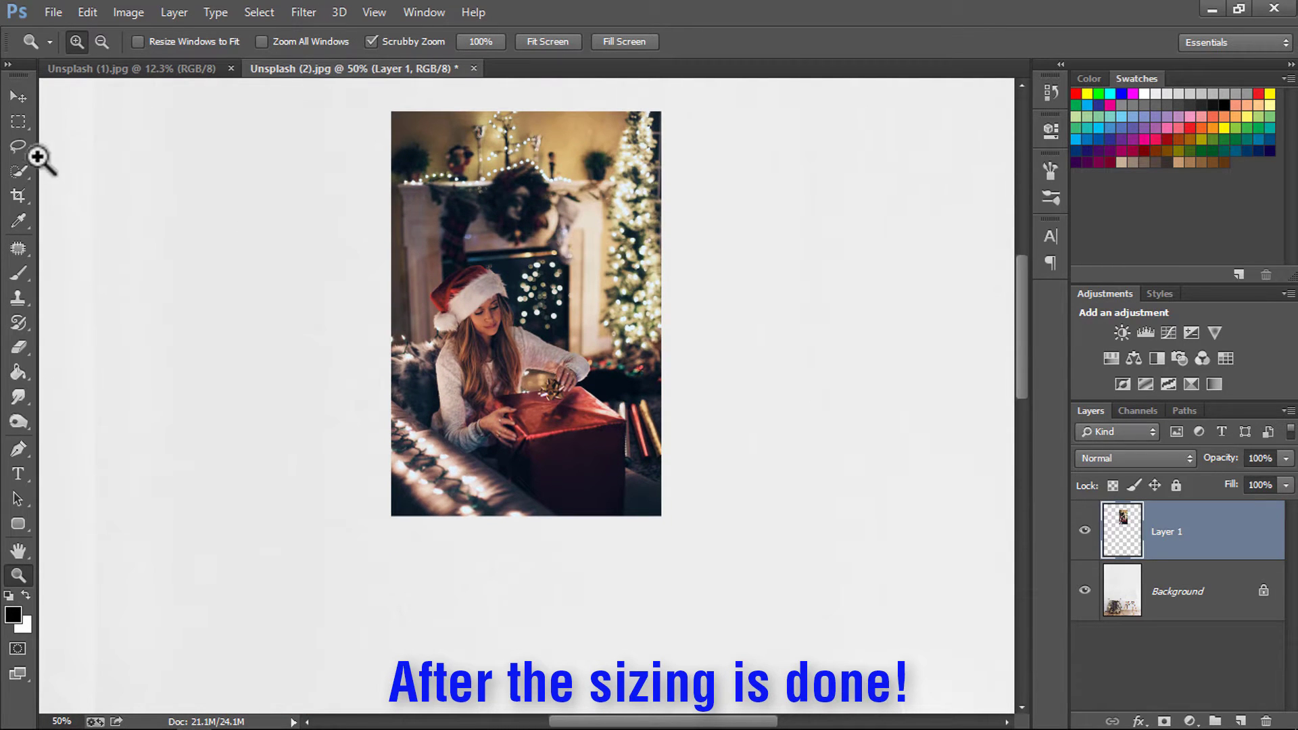
right_click(18, 121)
click(102, 120)
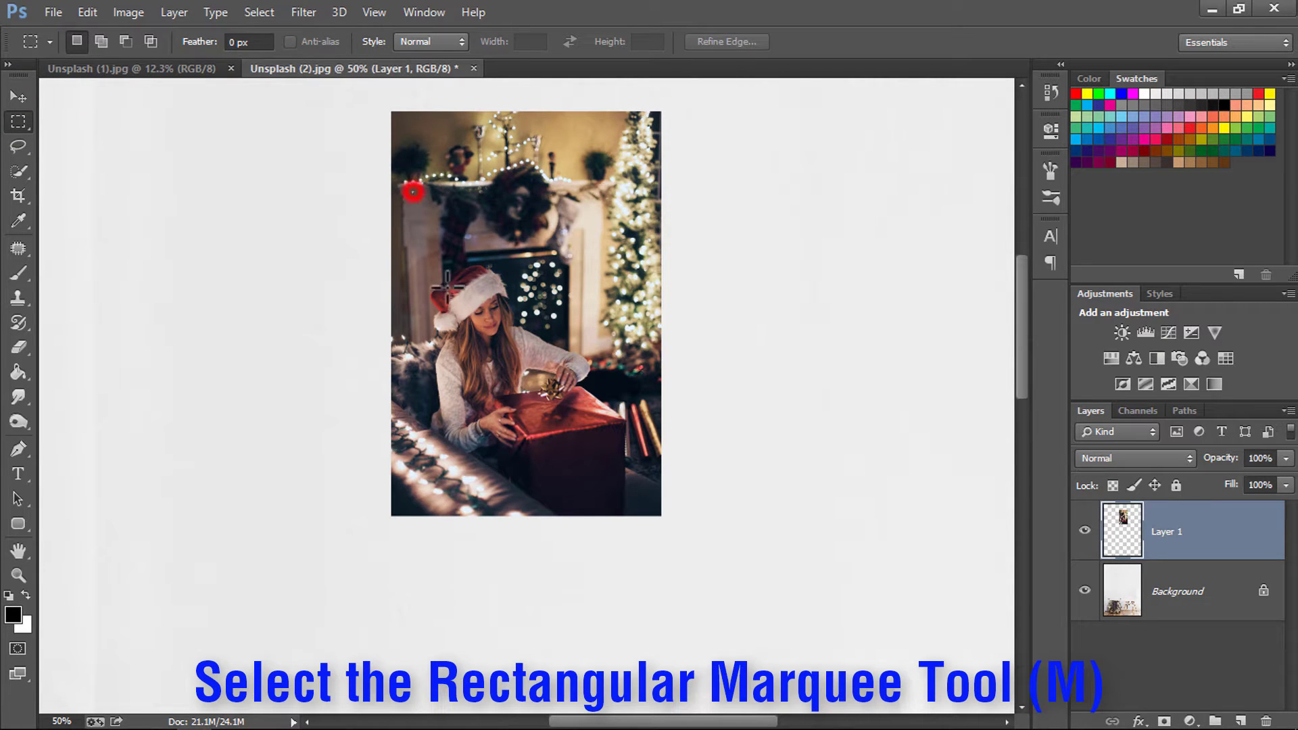
drag(412, 192, 643, 498)
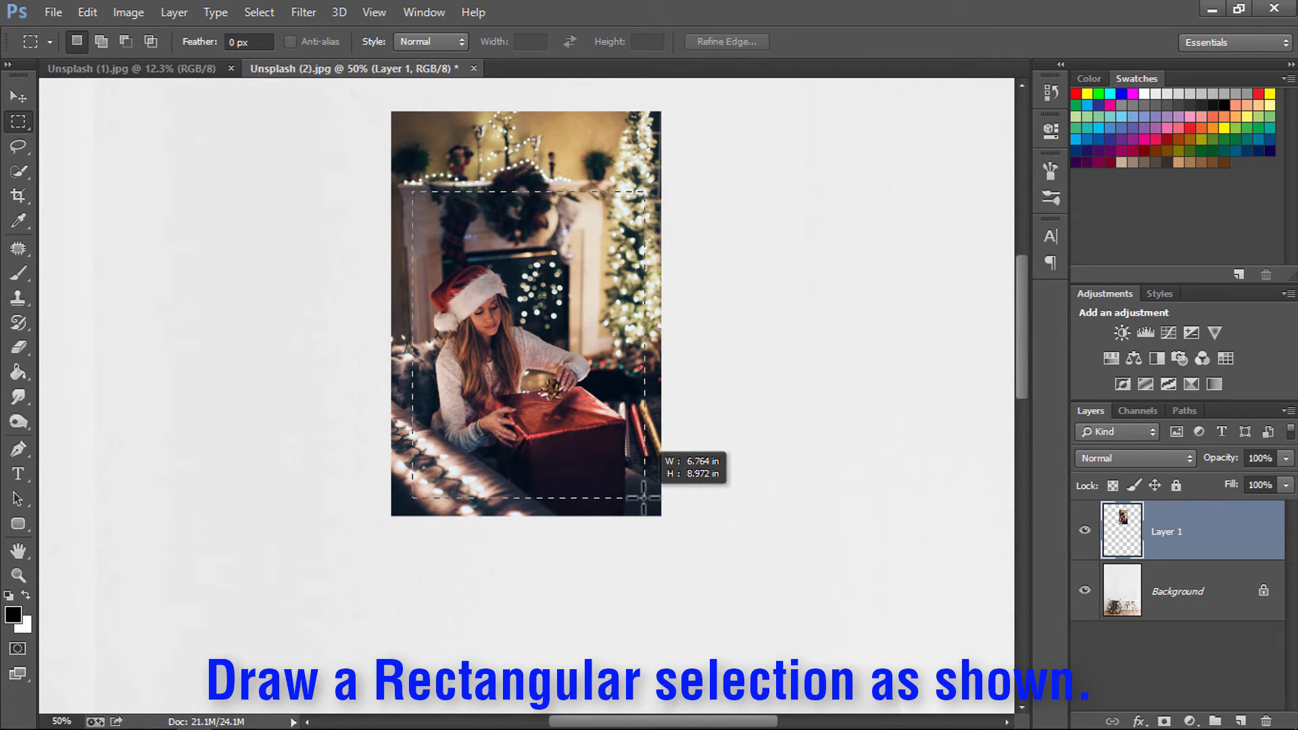
drag(644, 498, 649, 505)
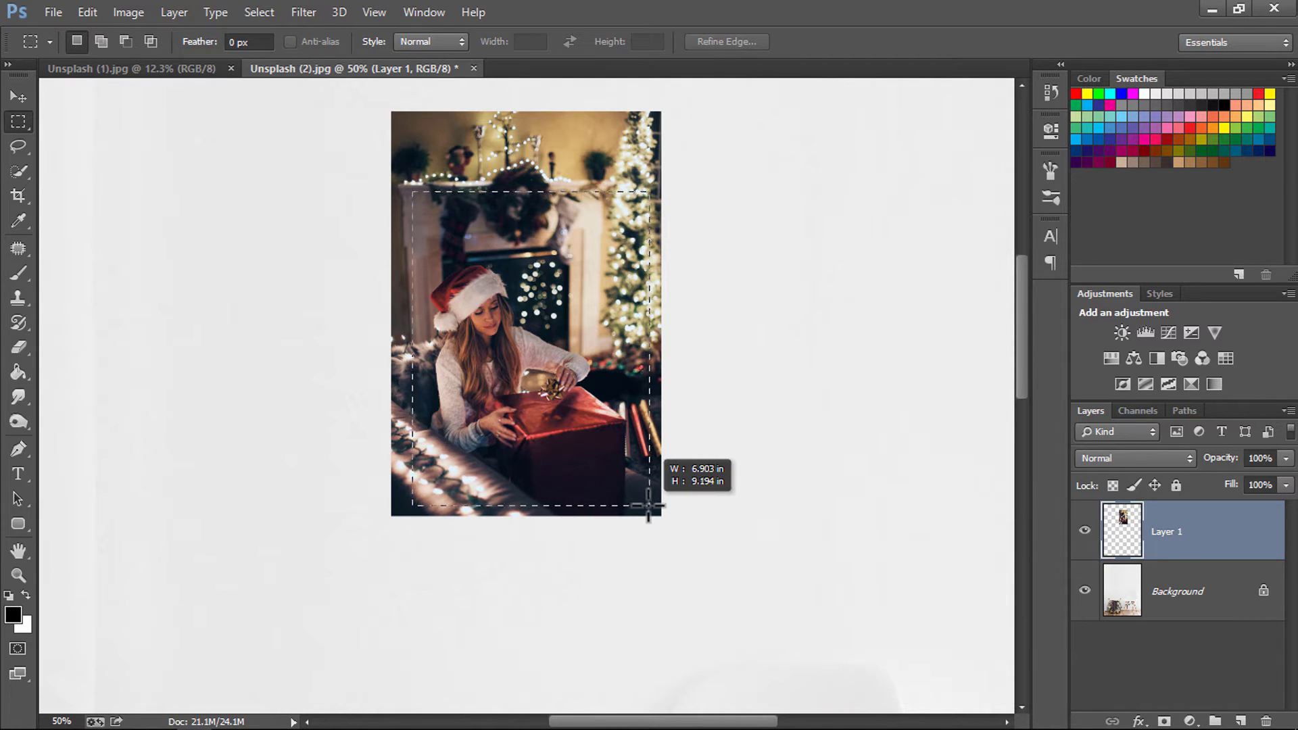
drag(649, 504, 650, 506)
Invert the selection, delete the photo's outer edges, and deselect
click(260, 12)
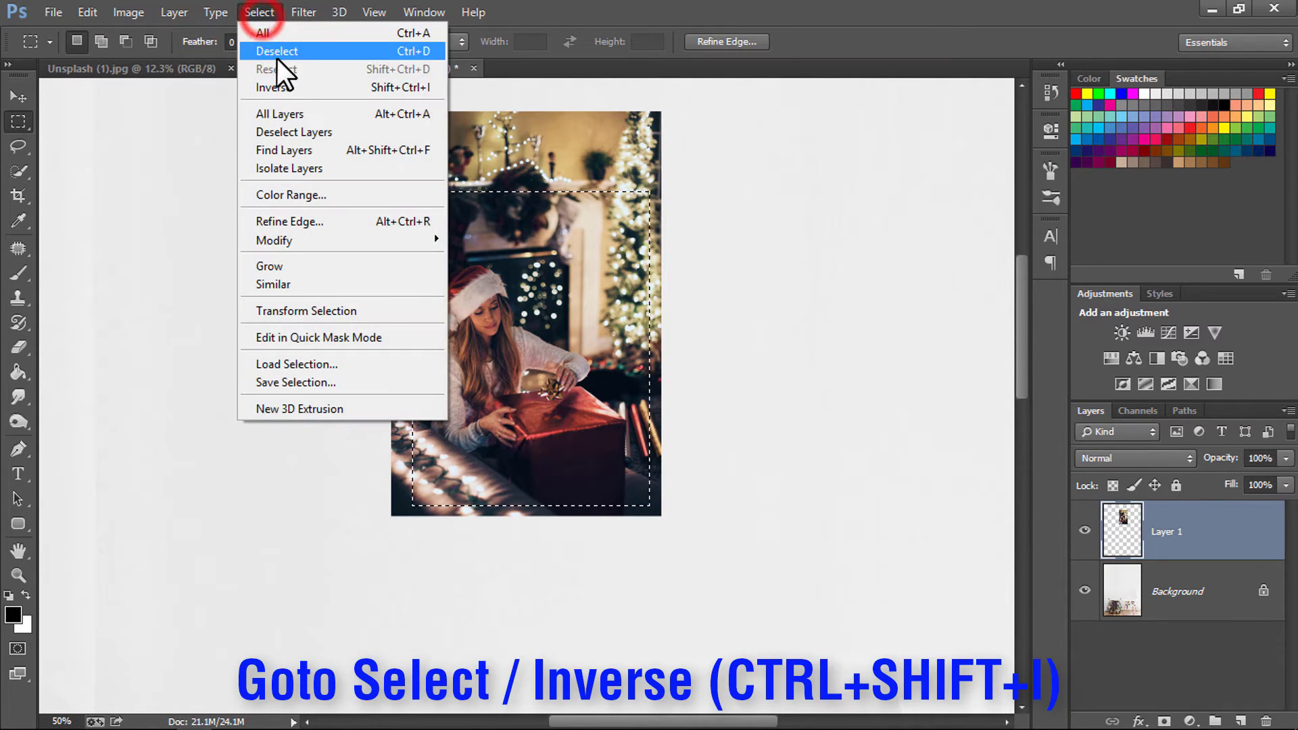
click(287, 84)
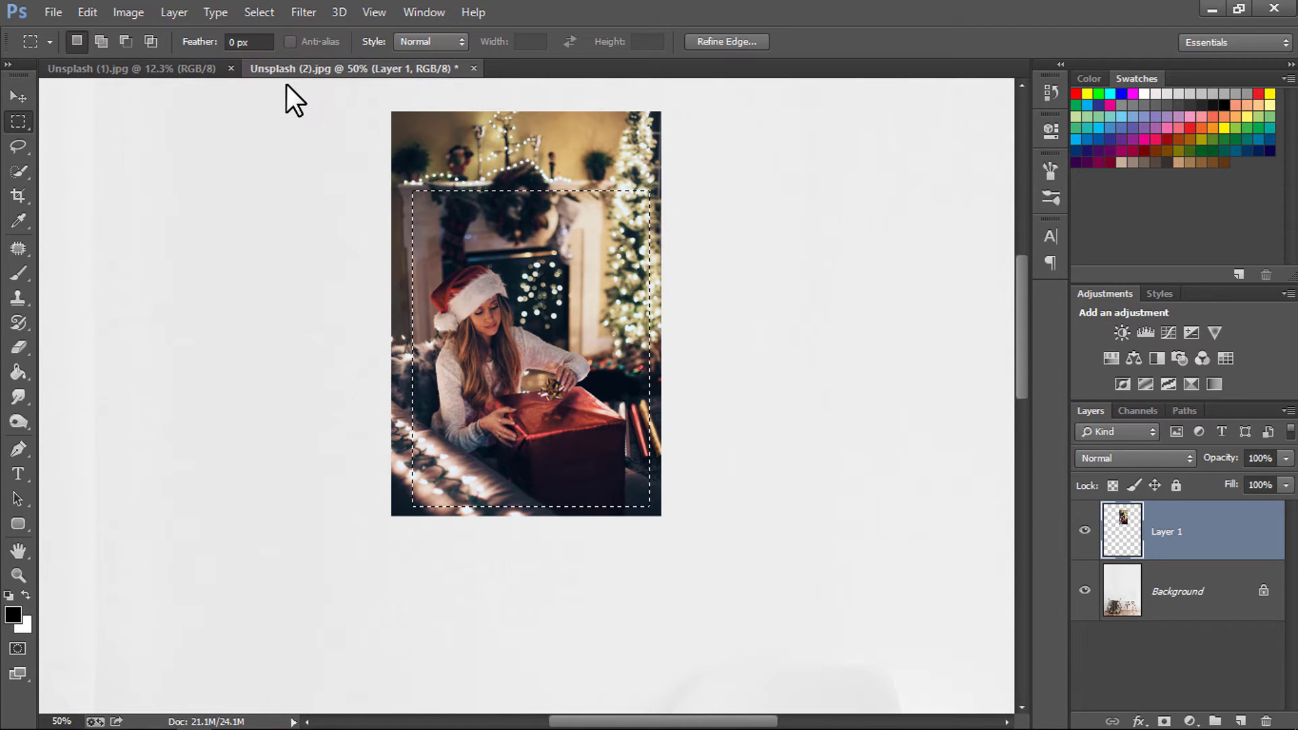
key(z)
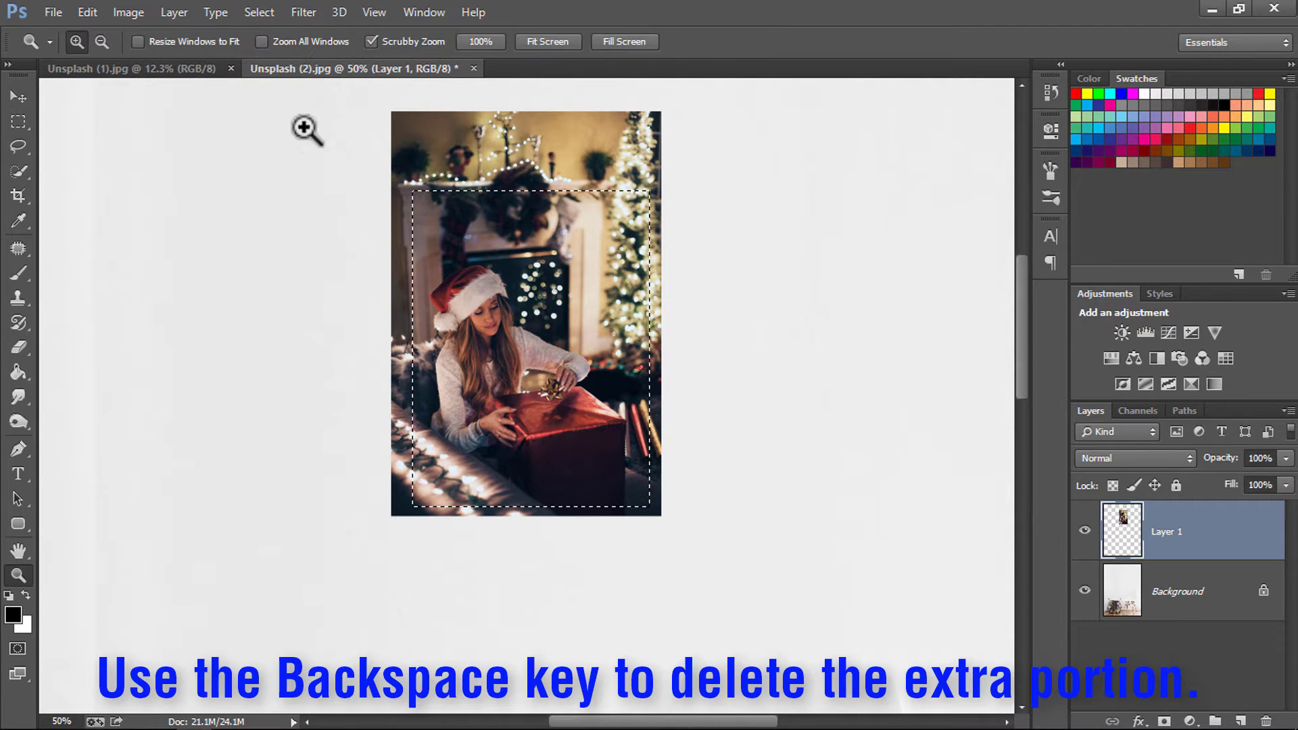
right_click(304, 128)
click(325, 140)
key(v)
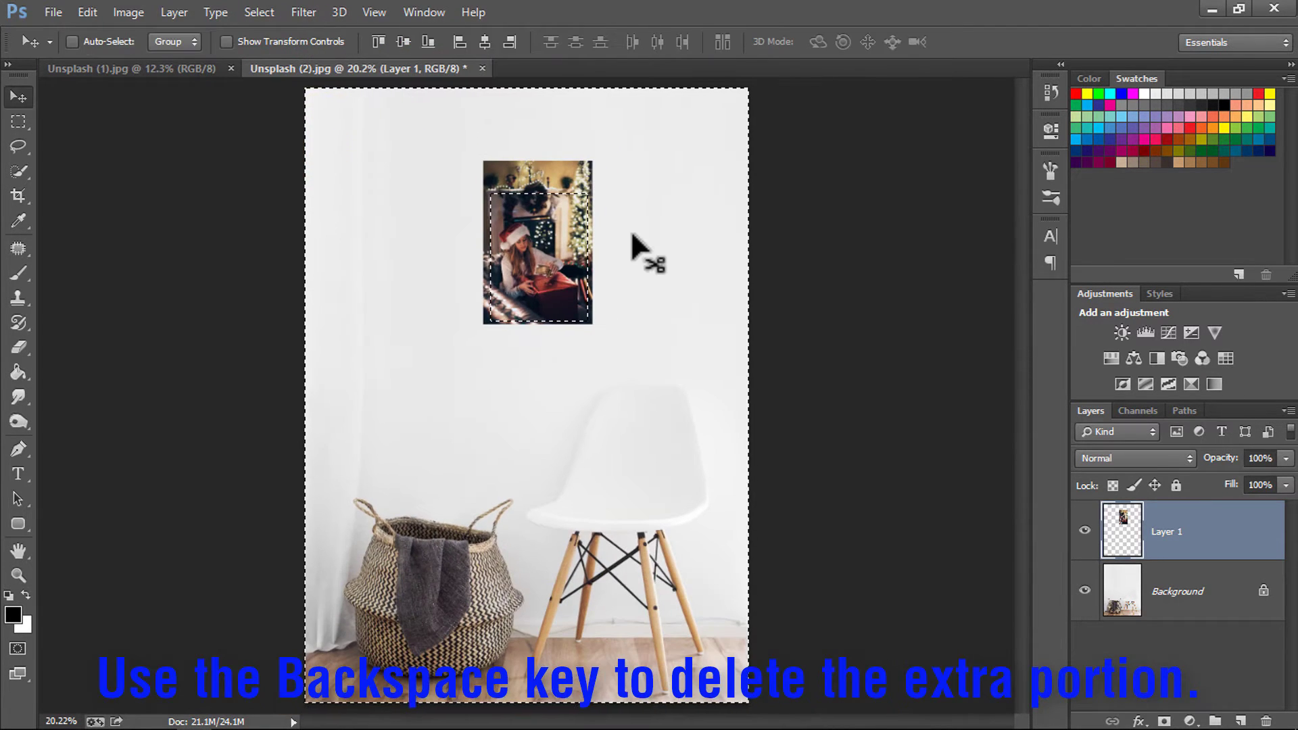
key(BackSpace)
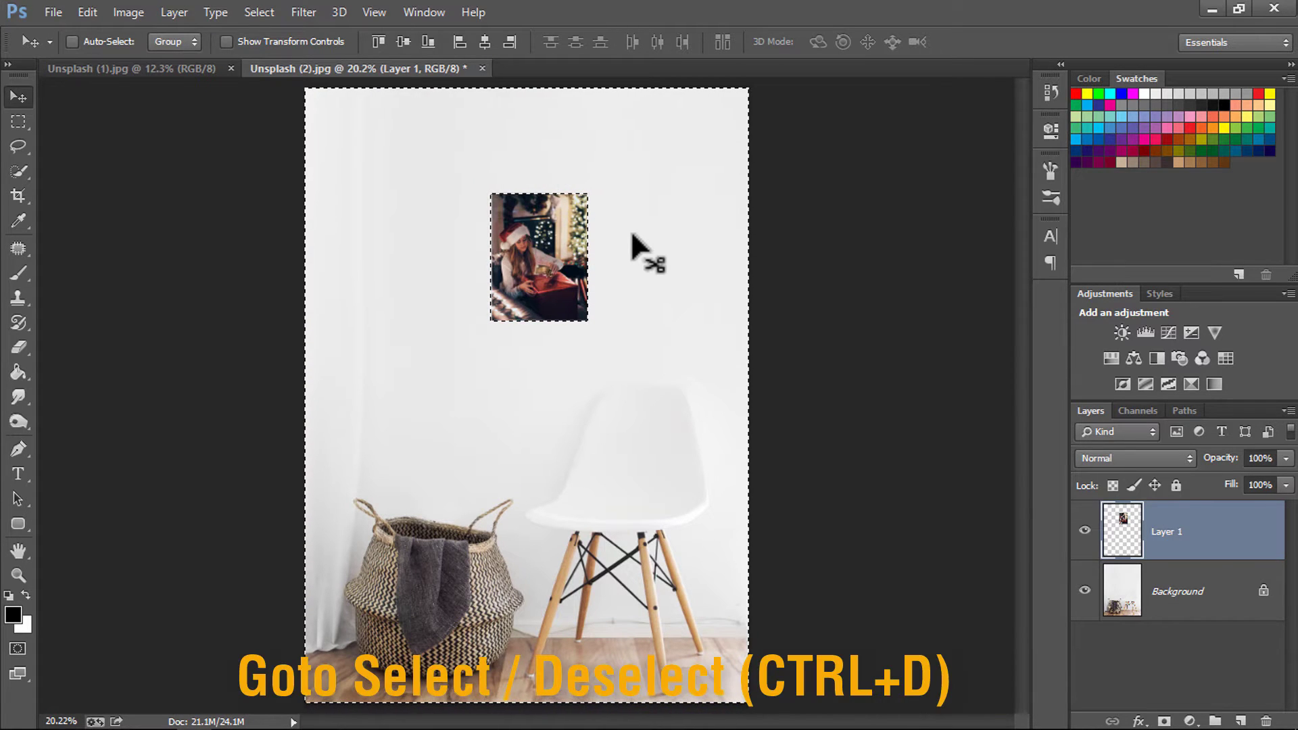
click(259, 13)
click(284, 51)
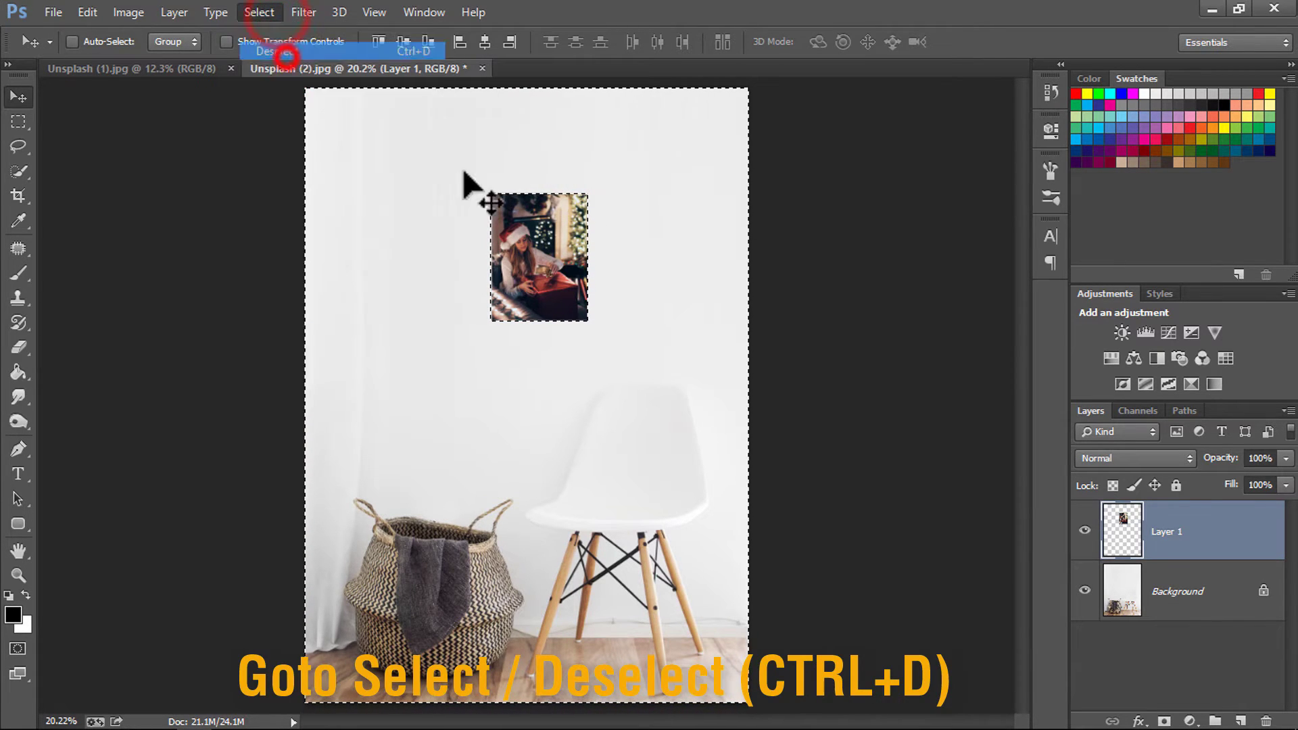
Zoom in on the trimmed photo and bring up Layer 1's Blending Options
key(z)
click(560, 219)
click(561, 218)
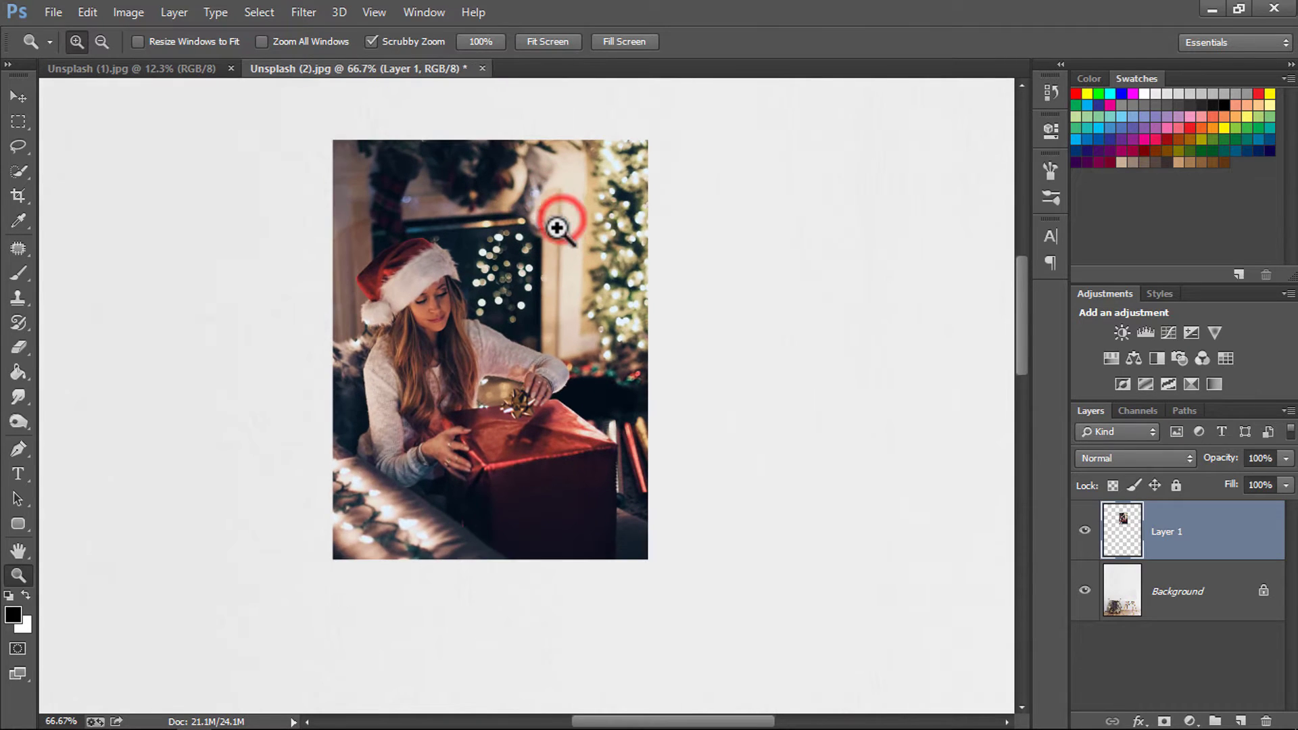
scroll(642, 344, up, 1)
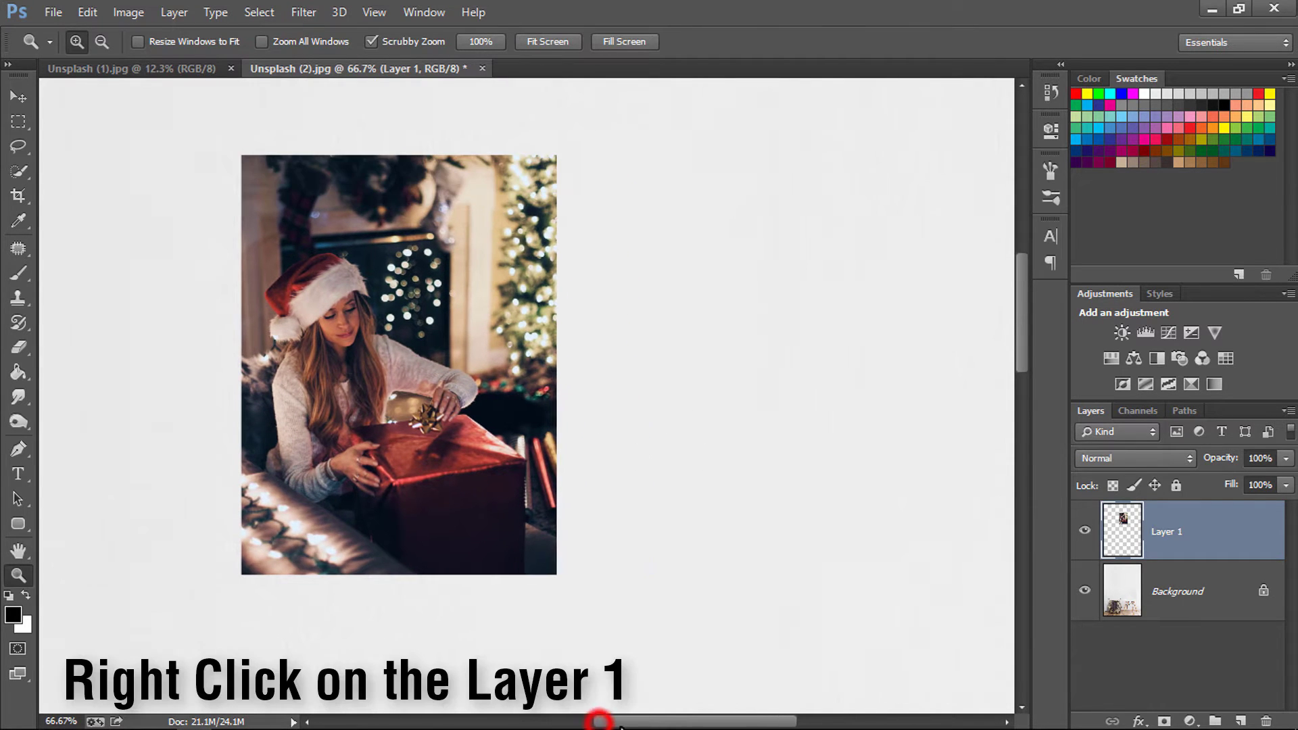
drag(593, 723, 616, 723)
right_click(1169, 539)
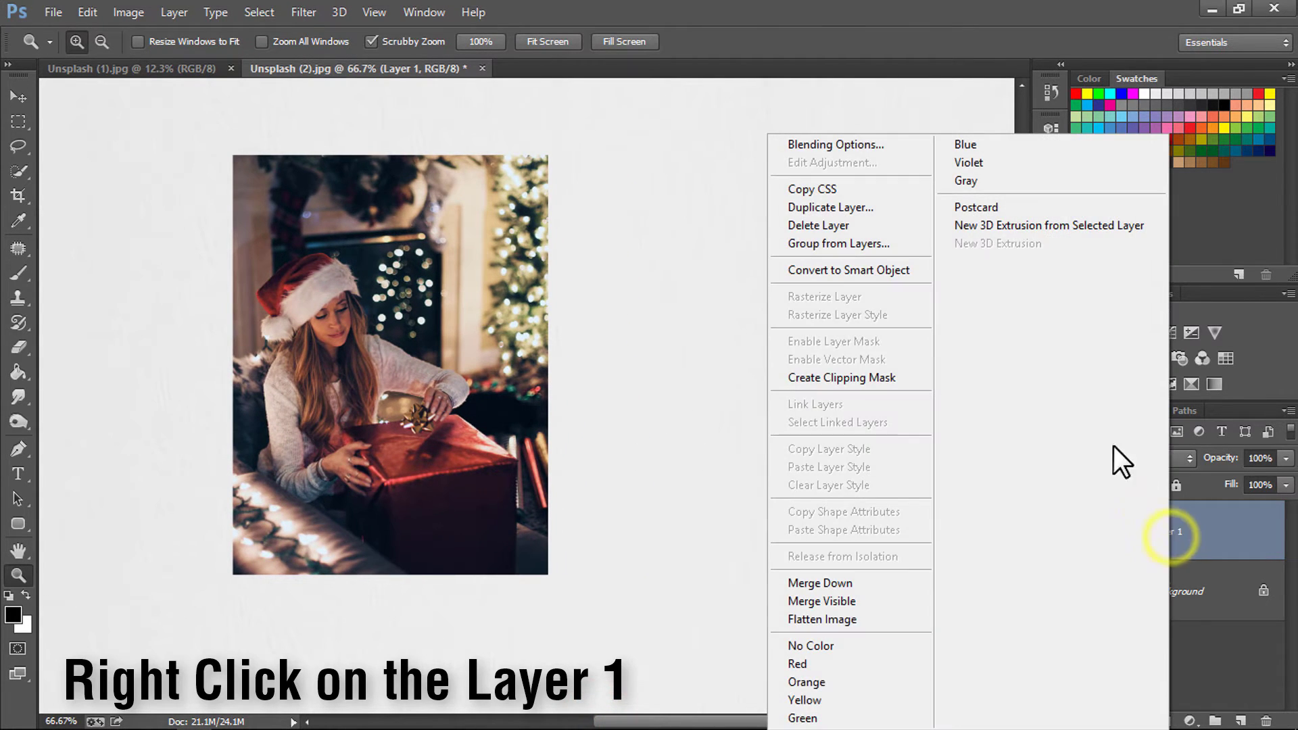
click(871, 145)
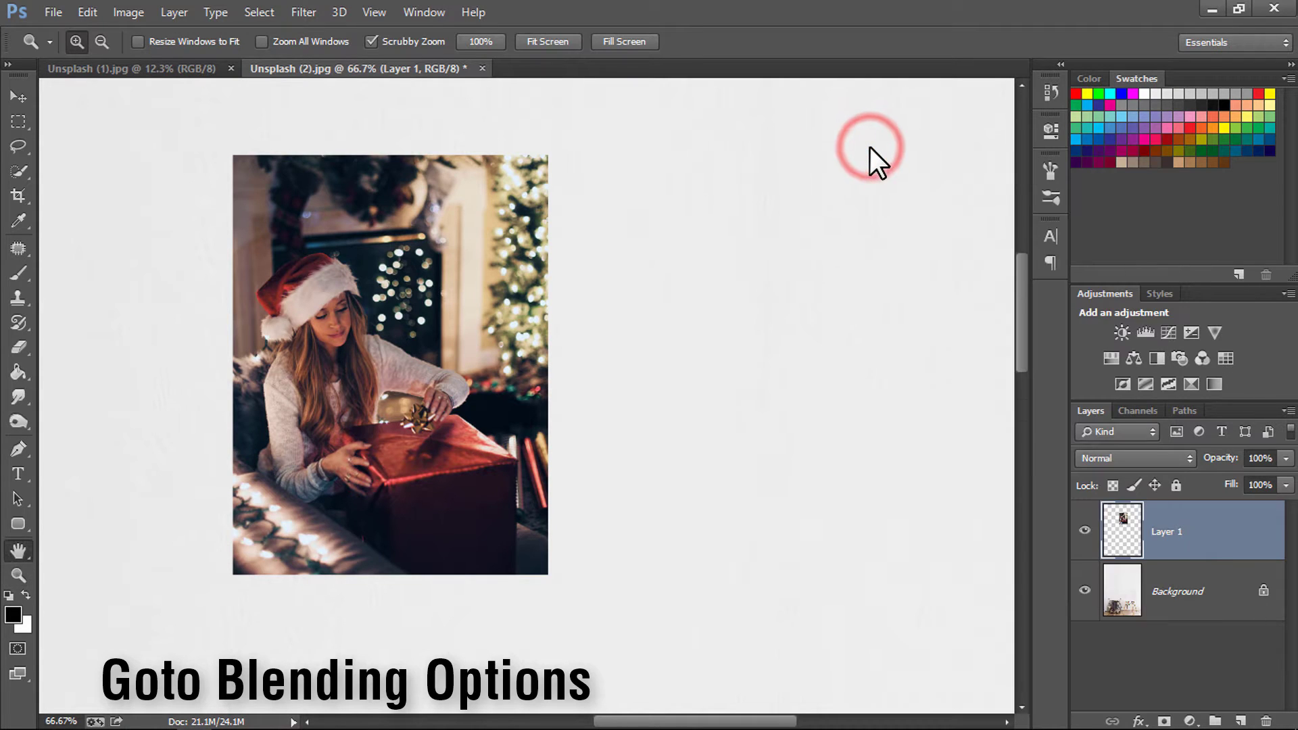
Add a 50 px white stroke positioned inside Layer 1's edge
drag(830, 234, 805, 234)
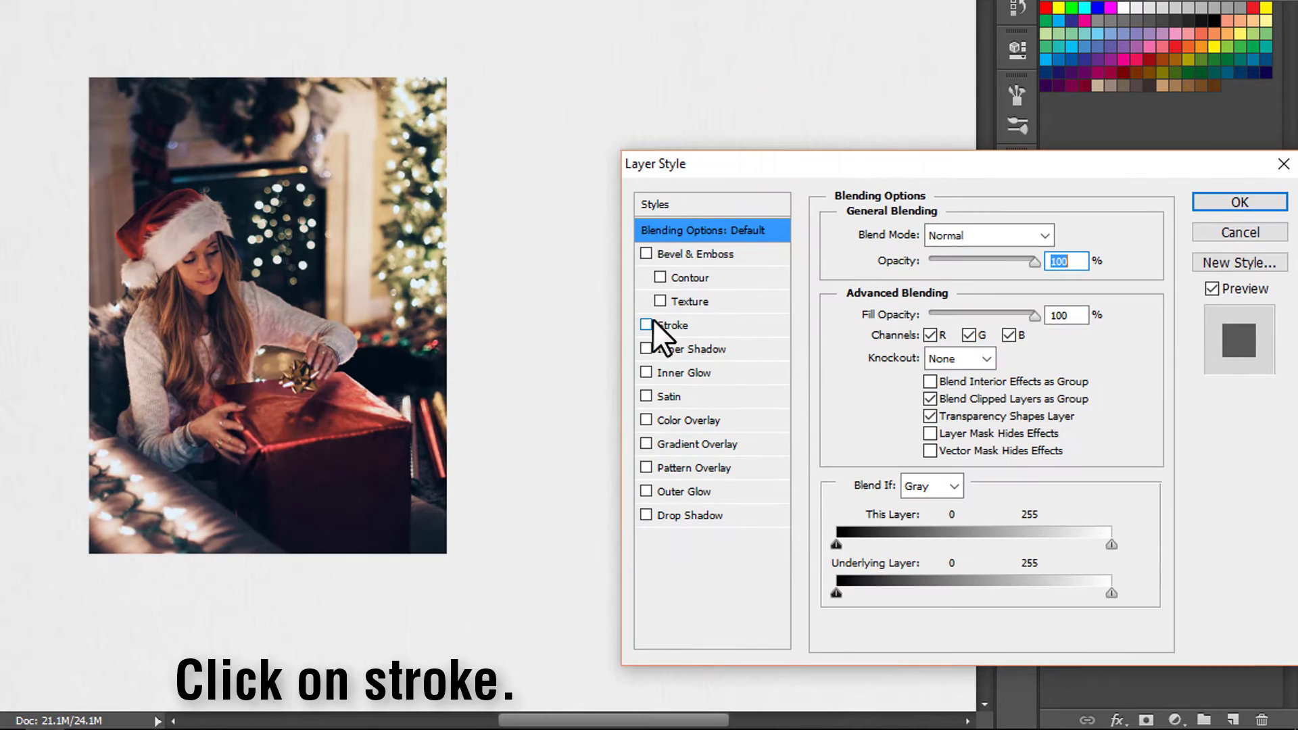
click(731, 372)
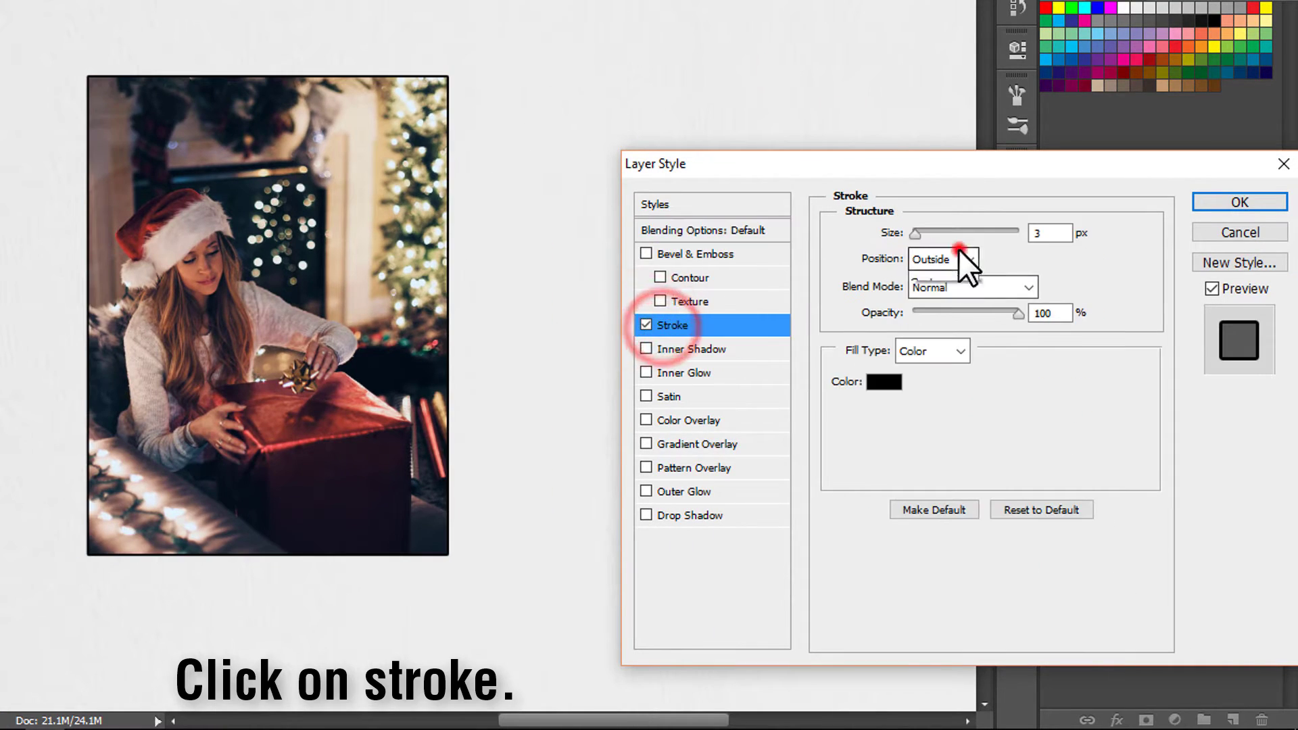
click(950, 259)
click(946, 296)
double_click(1048, 232)
text(50)
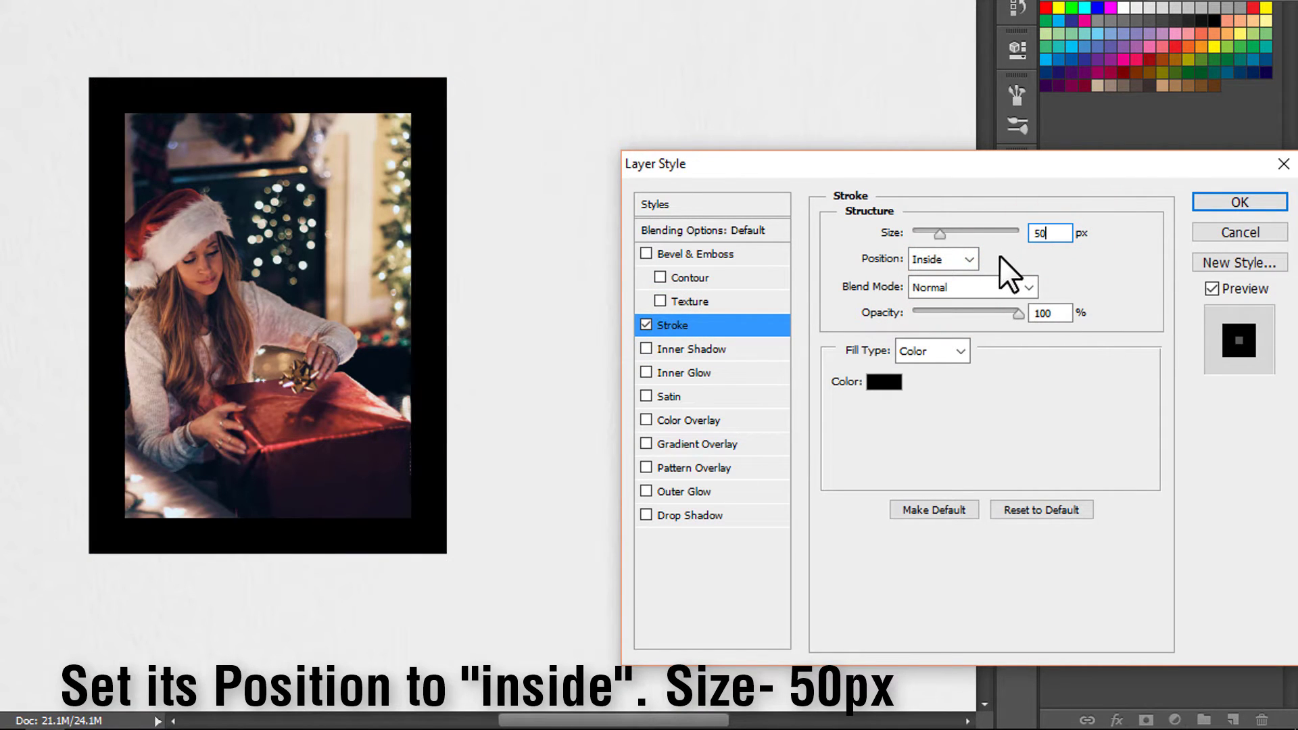
click(883, 382)
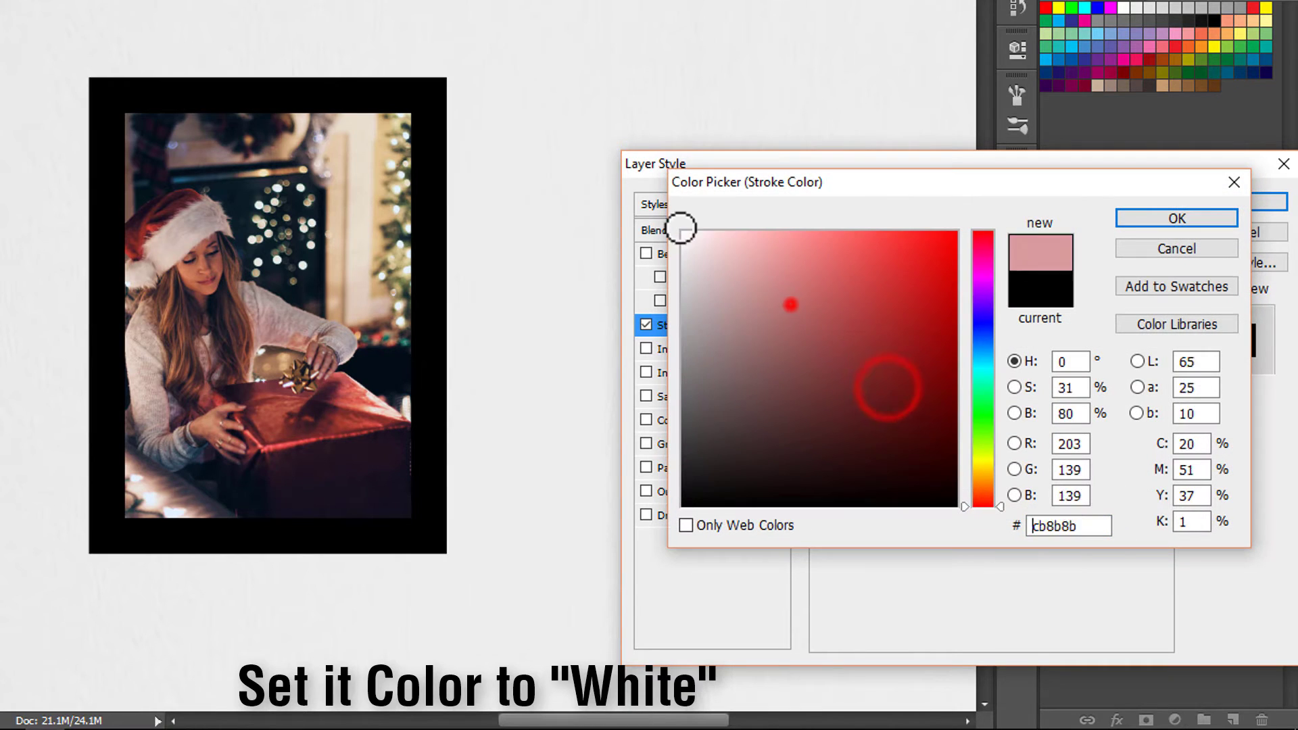
click(683, 234)
click(1145, 213)
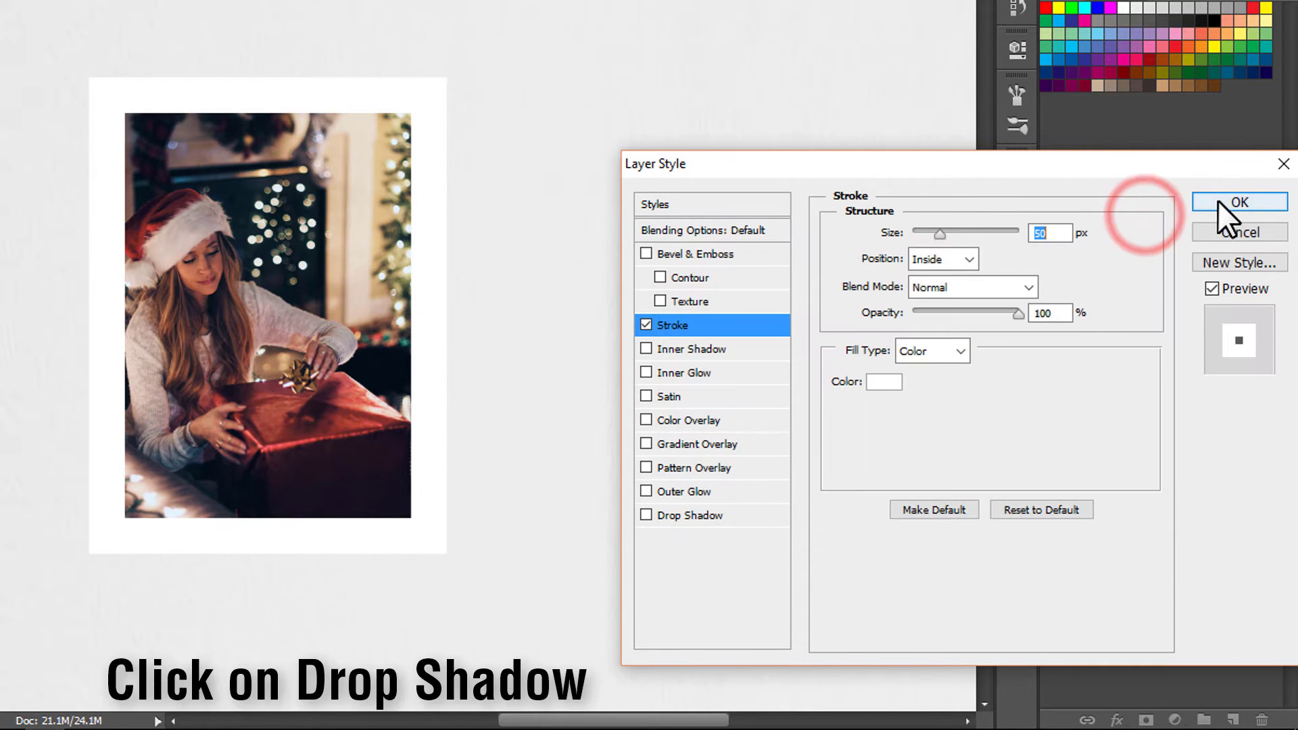
Add a drop shadow without global light: 90°, 30% opacity, 5 px distance, 10 px size
click(646, 514)
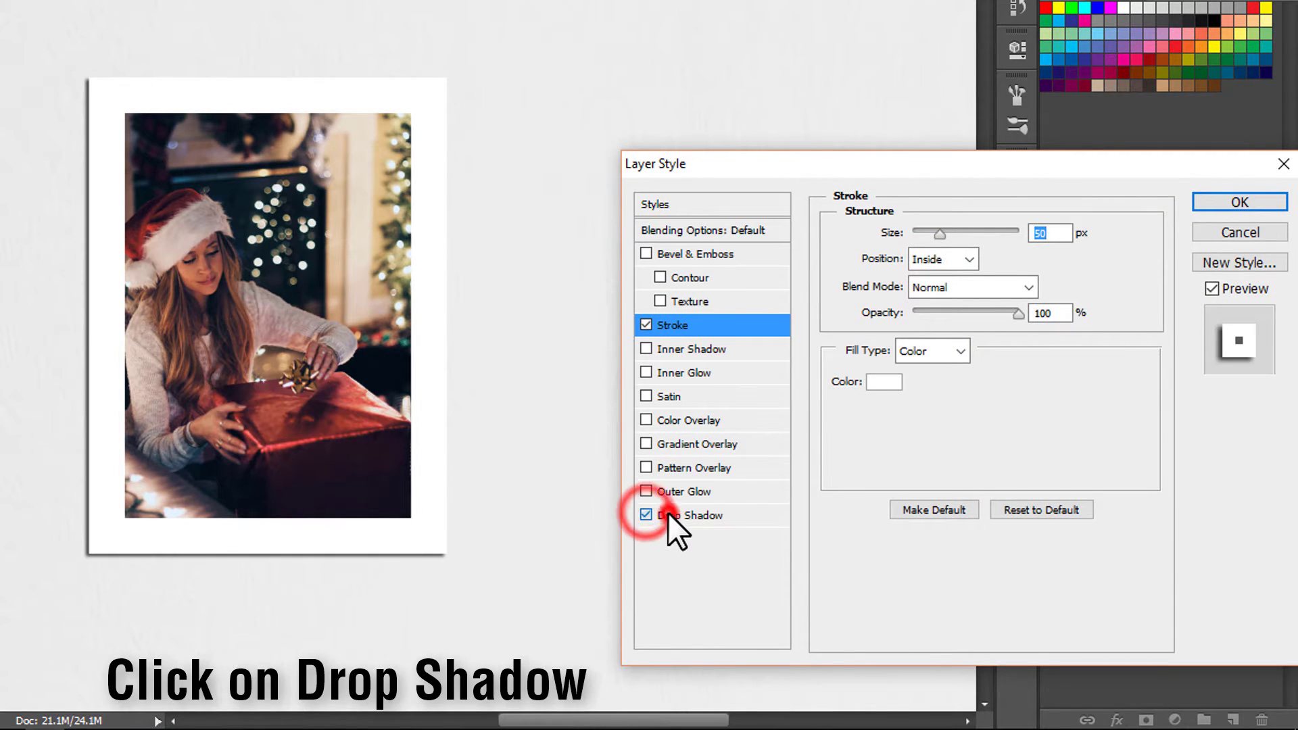
click(1020, 293)
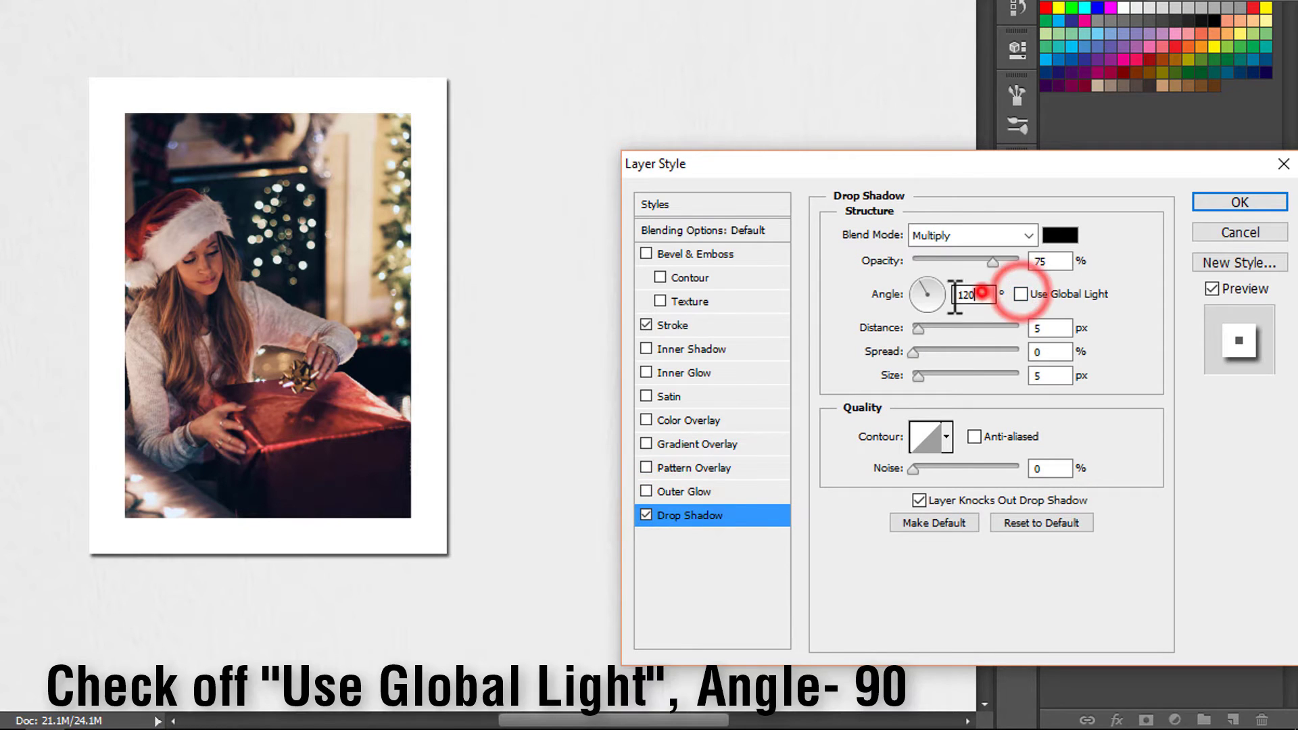
double_click(974, 295)
text(90)
double_click(1049, 262)
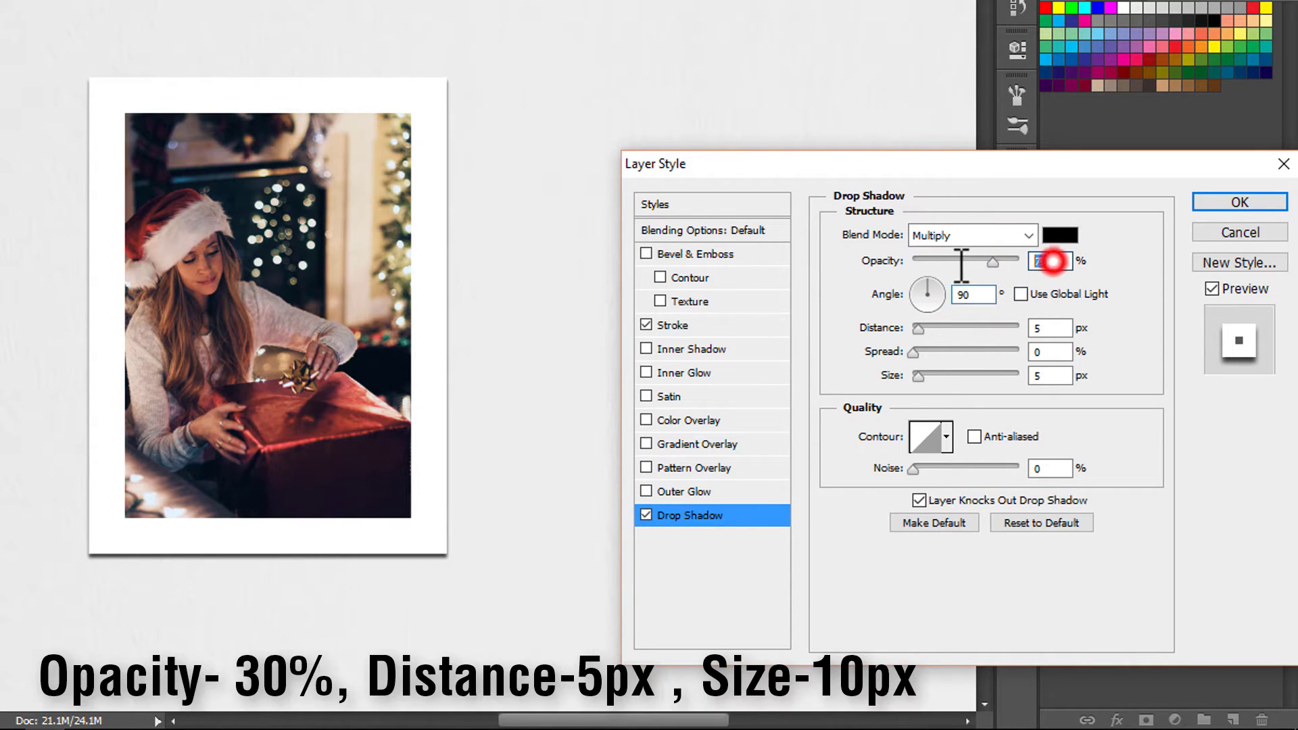
text(30)
double_click(1050, 328)
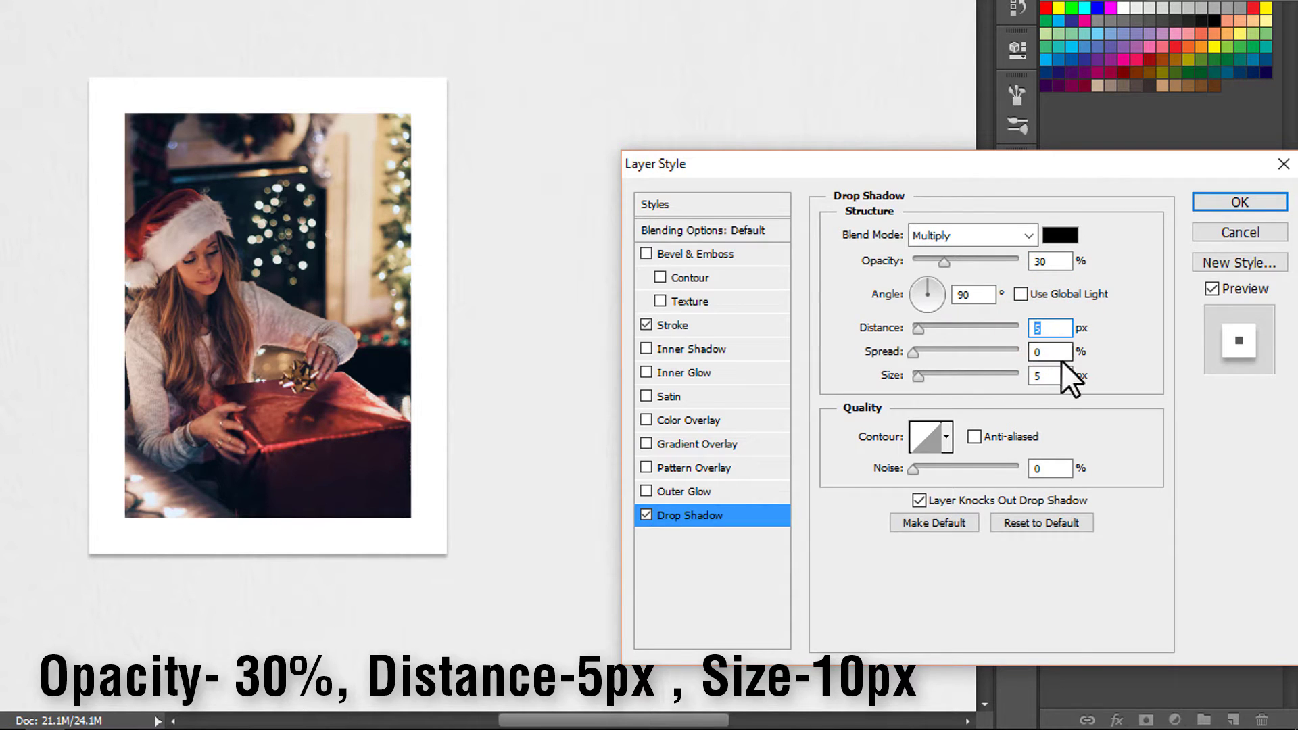
double_click(1050, 376)
text(10)
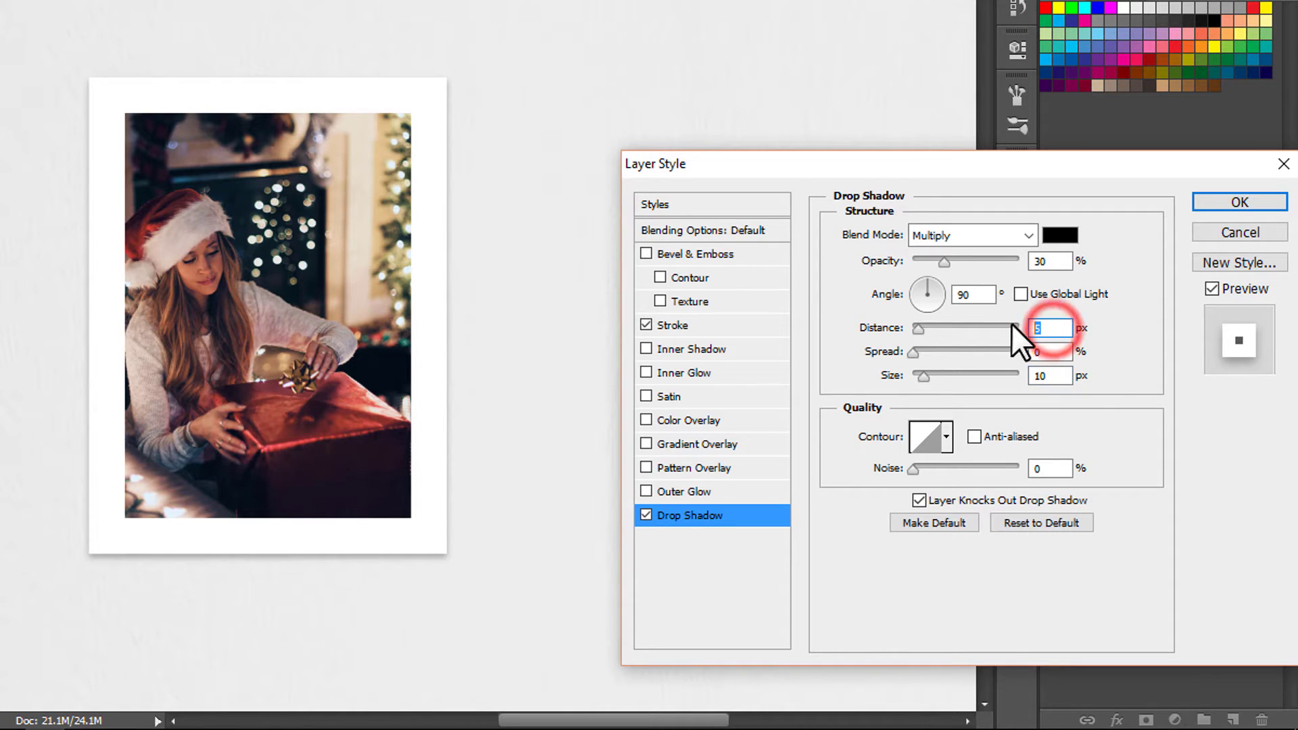
drag(1053, 330, 1106, 353)
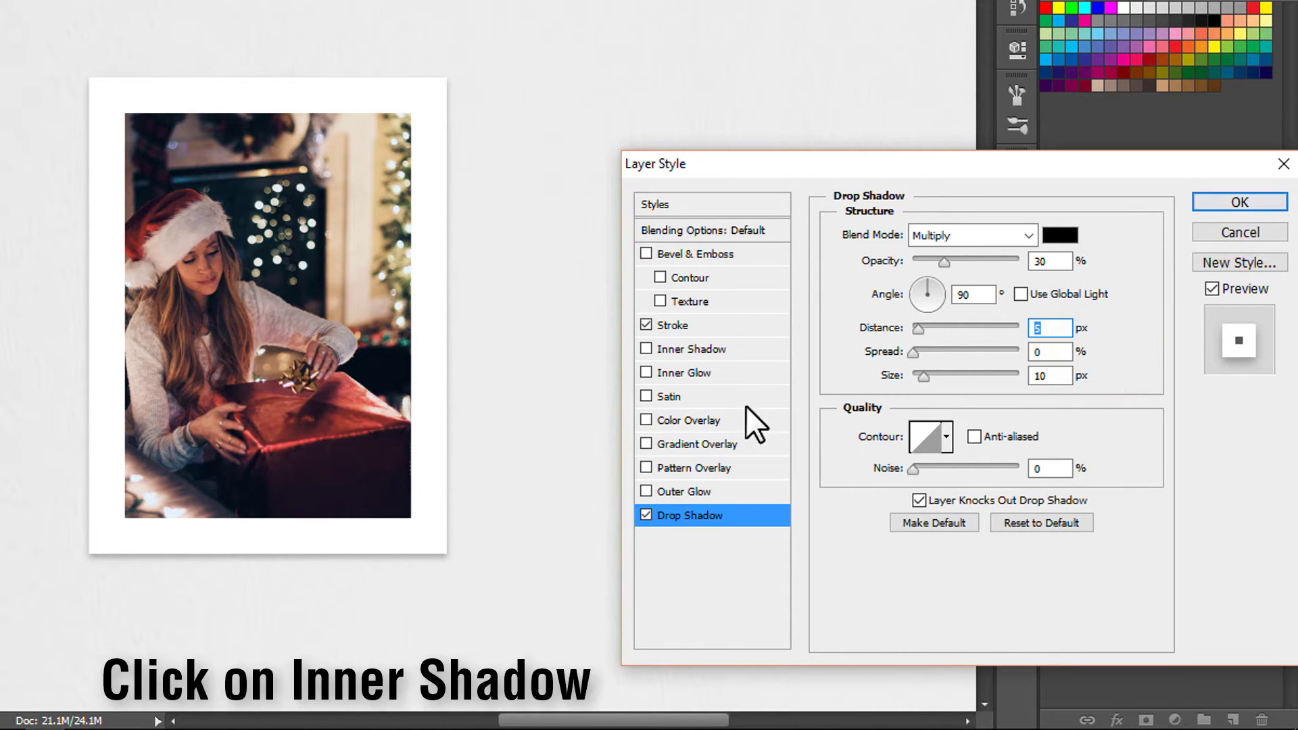
Add a 90° inner shadow at 35% opacity, 55 px distance, 10 px size, and apply the styles
click(643, 348)
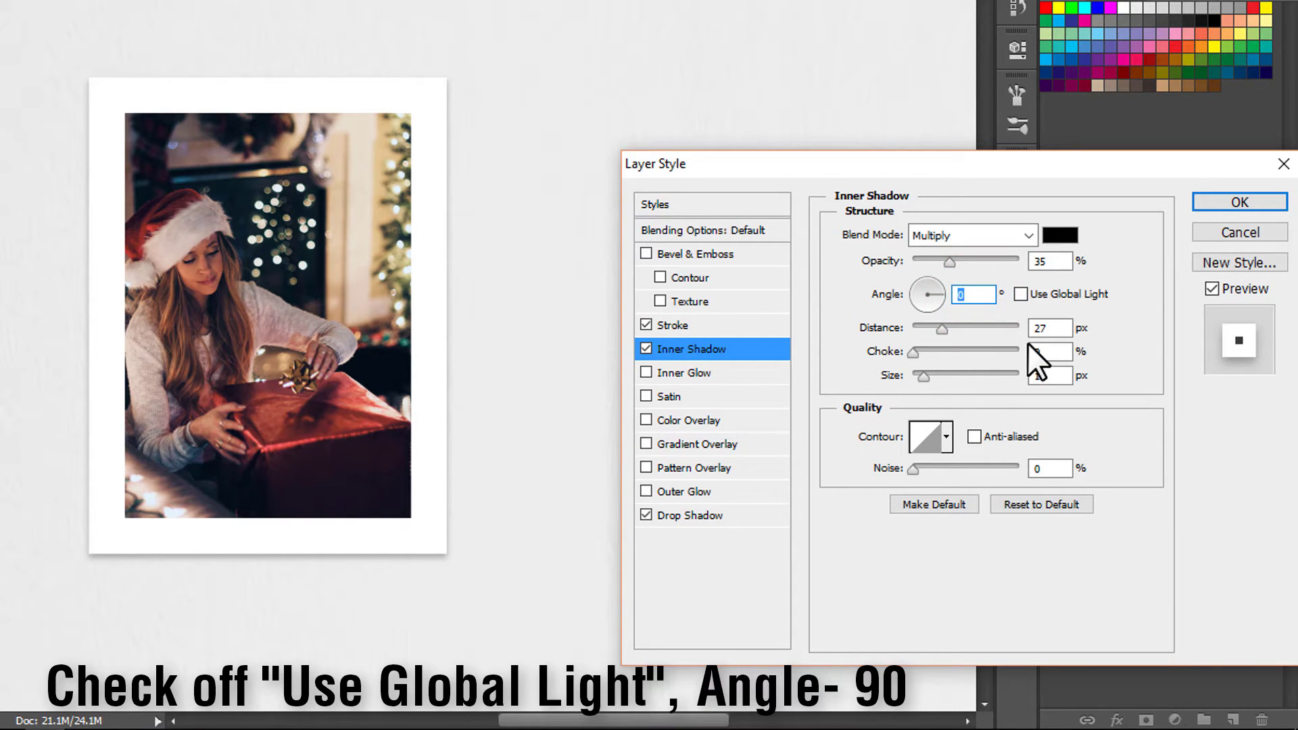
text(90)
click(1023, 293)
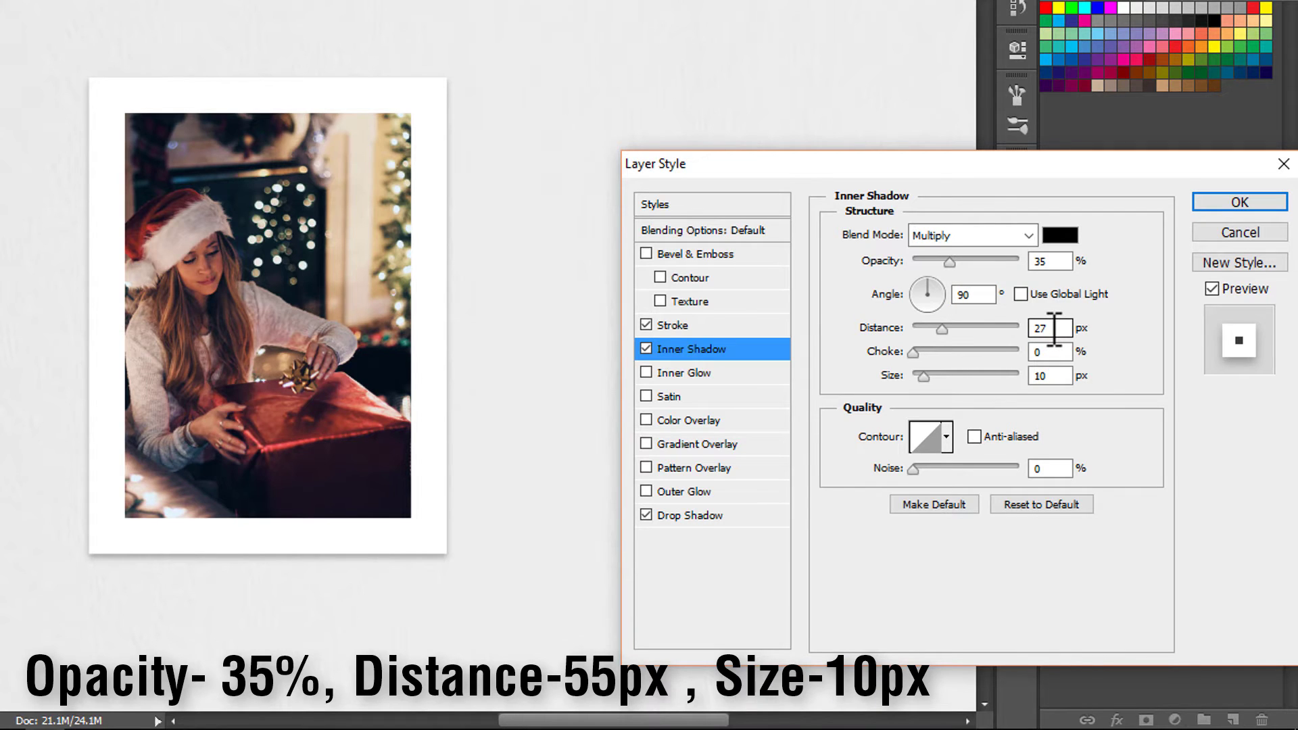
drag(1052, 329, 1029, 328)
text(55)
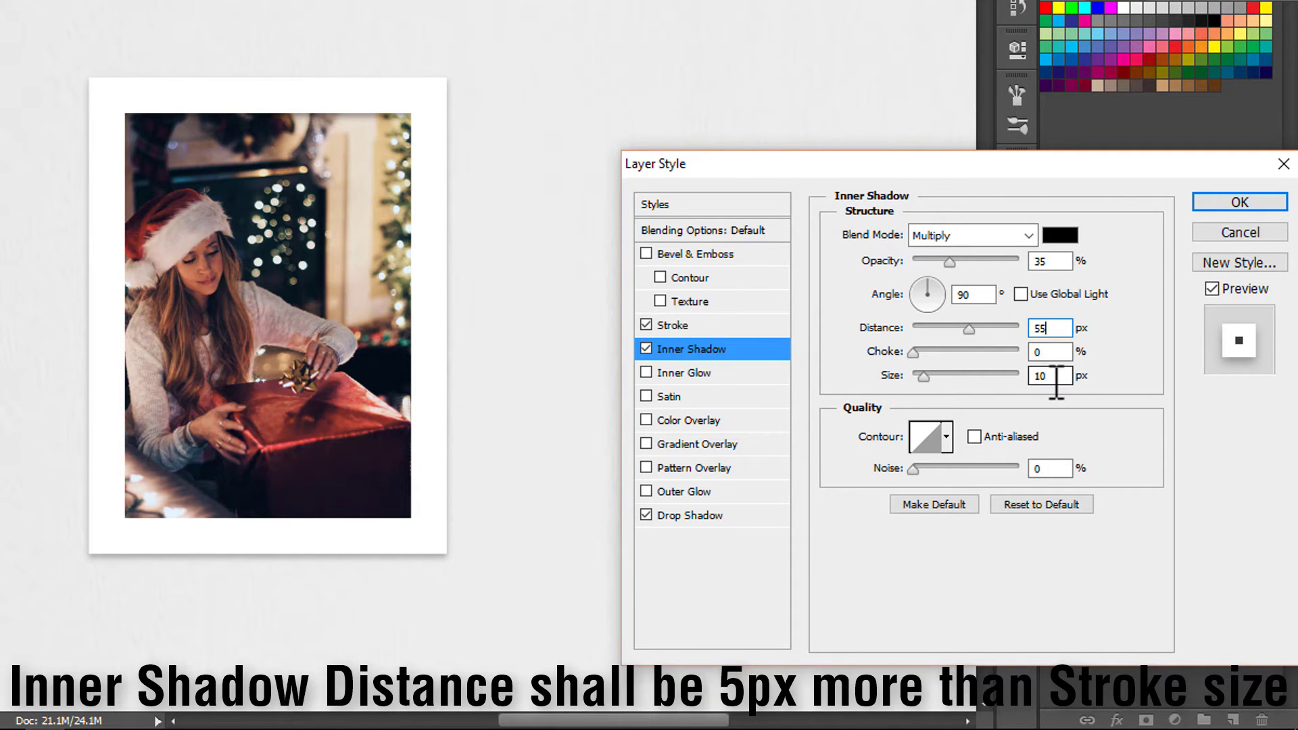
drag(1050, 376, 1017, 375)
click(1221, 202)
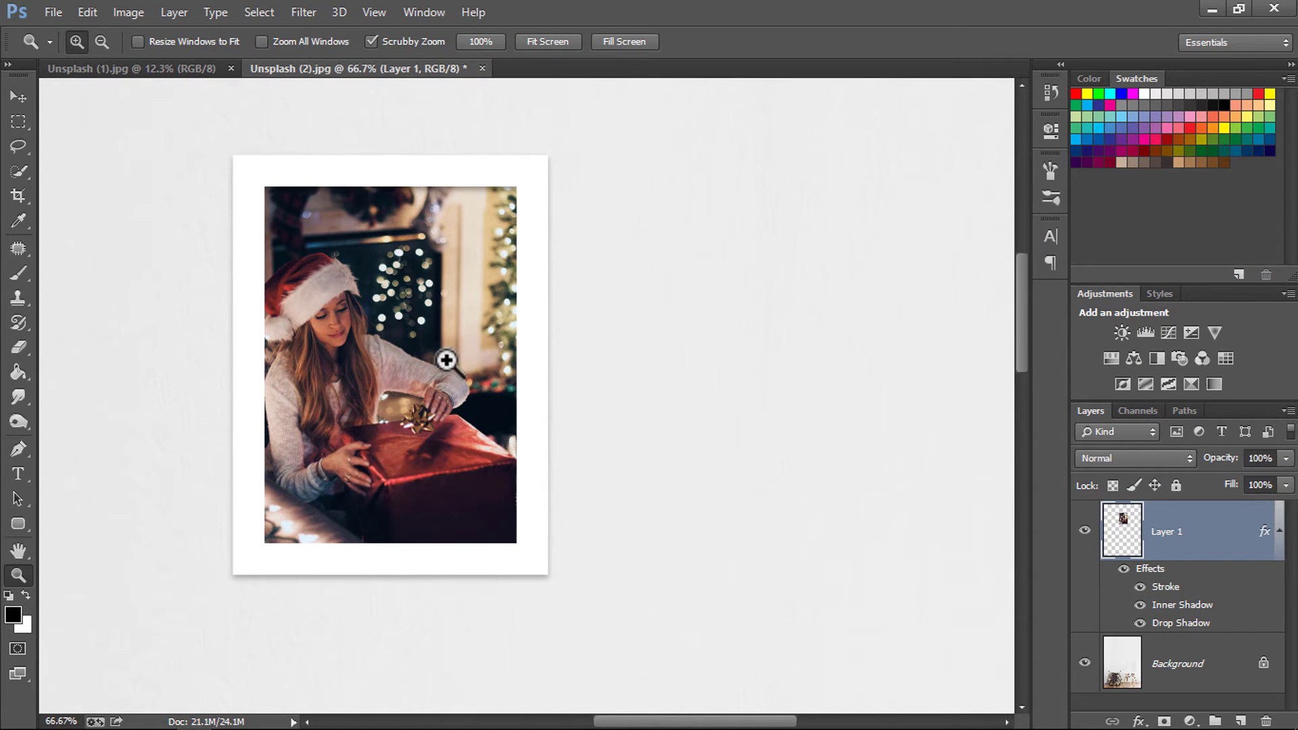
Zoom to 100%, convert Layer 1 to a smart object, and reopen its Blending Options
click(449, 355)
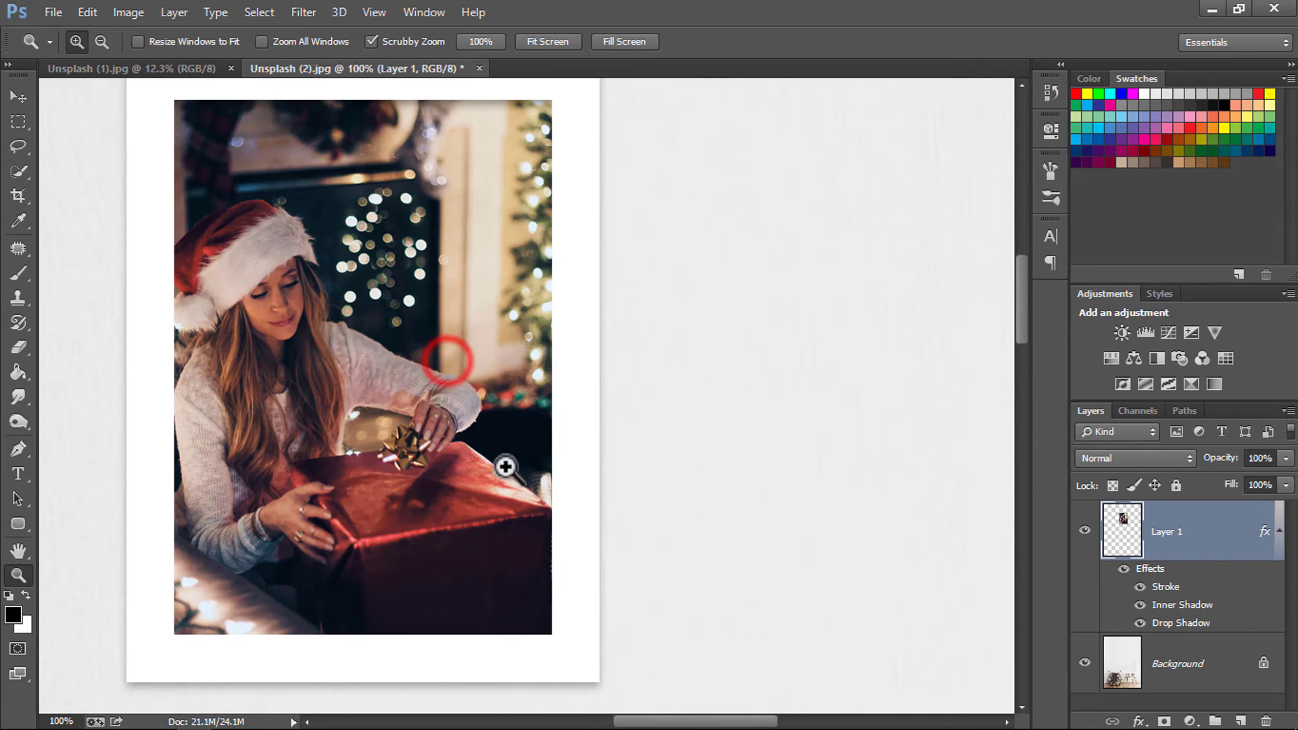
drag(648, 723, 622, 724)
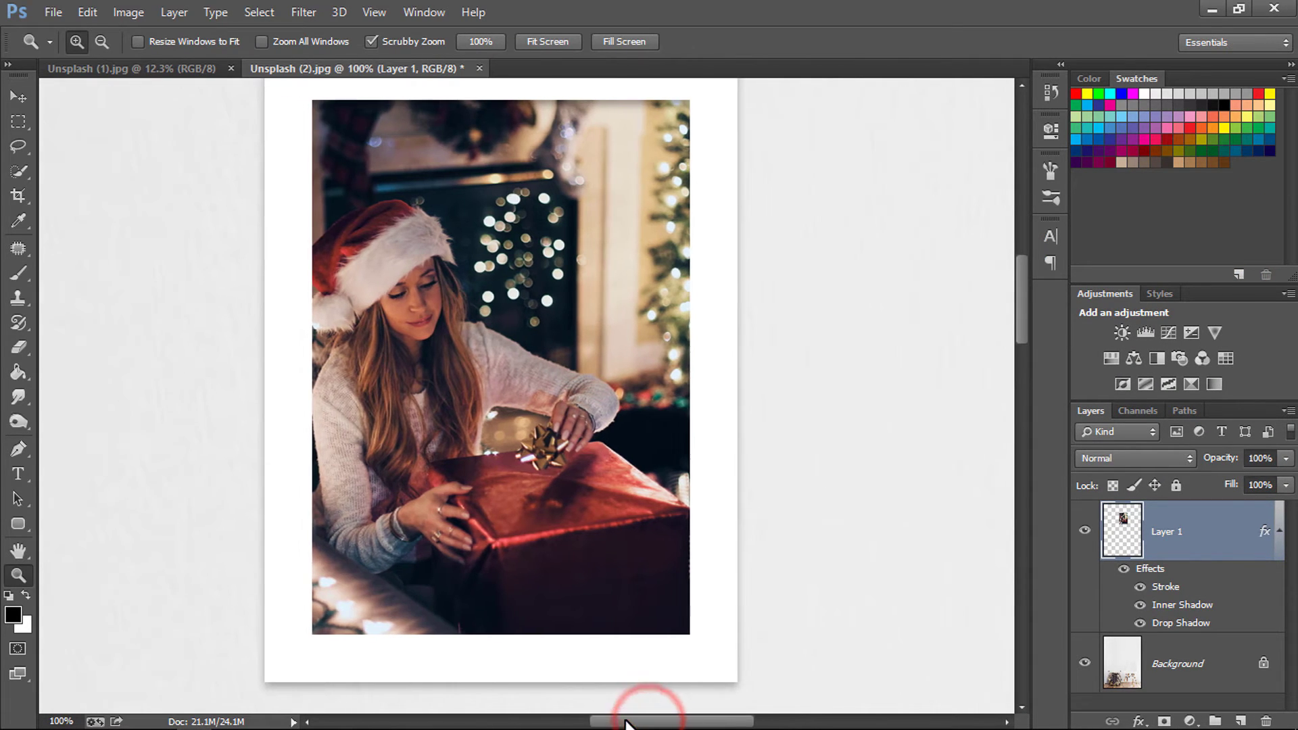
drag(1021, 330, 1024, 332)
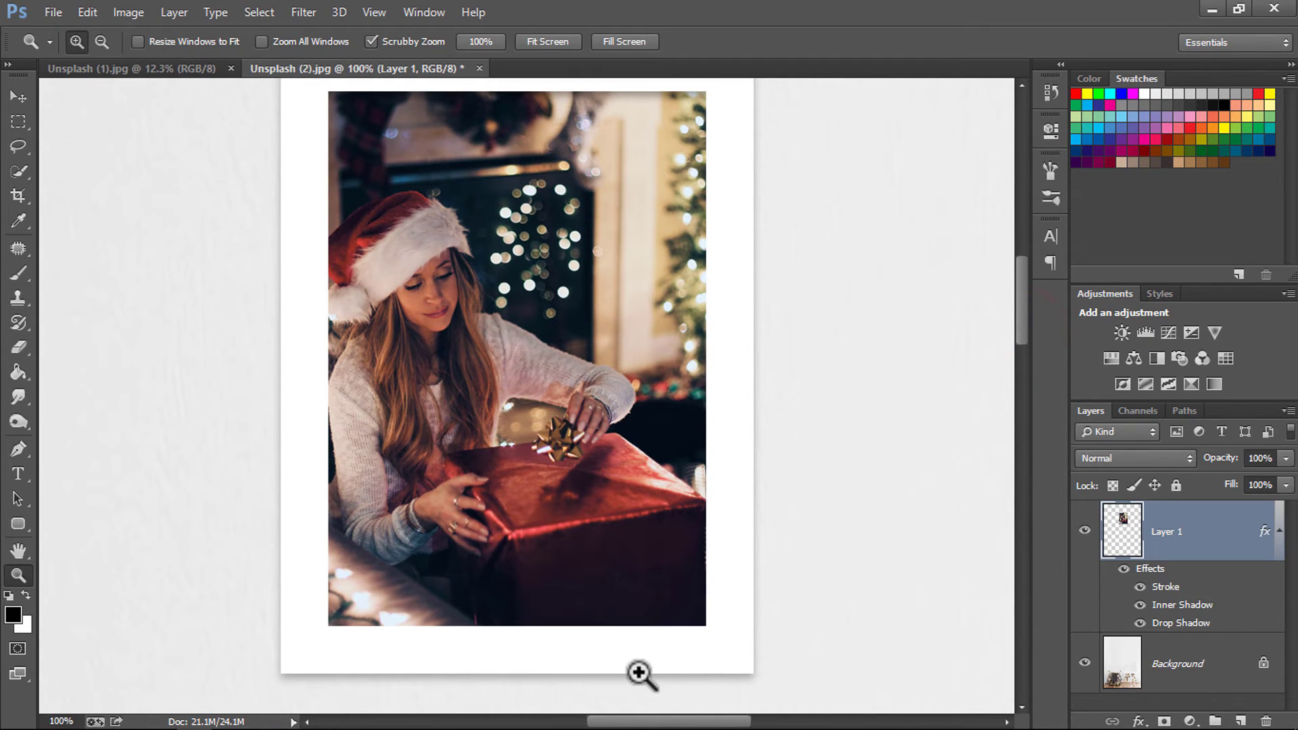
scroll(703, 451, up, 1)
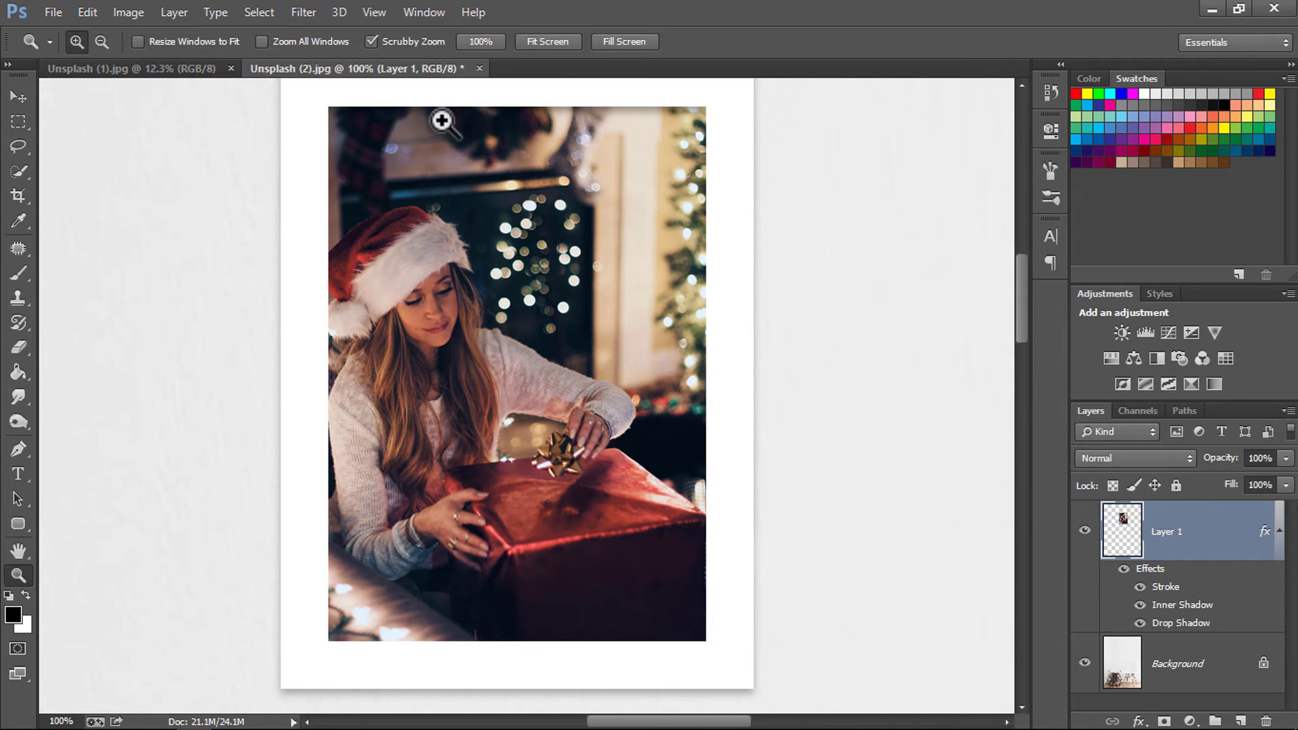
drag(627, 722, 665, 722)
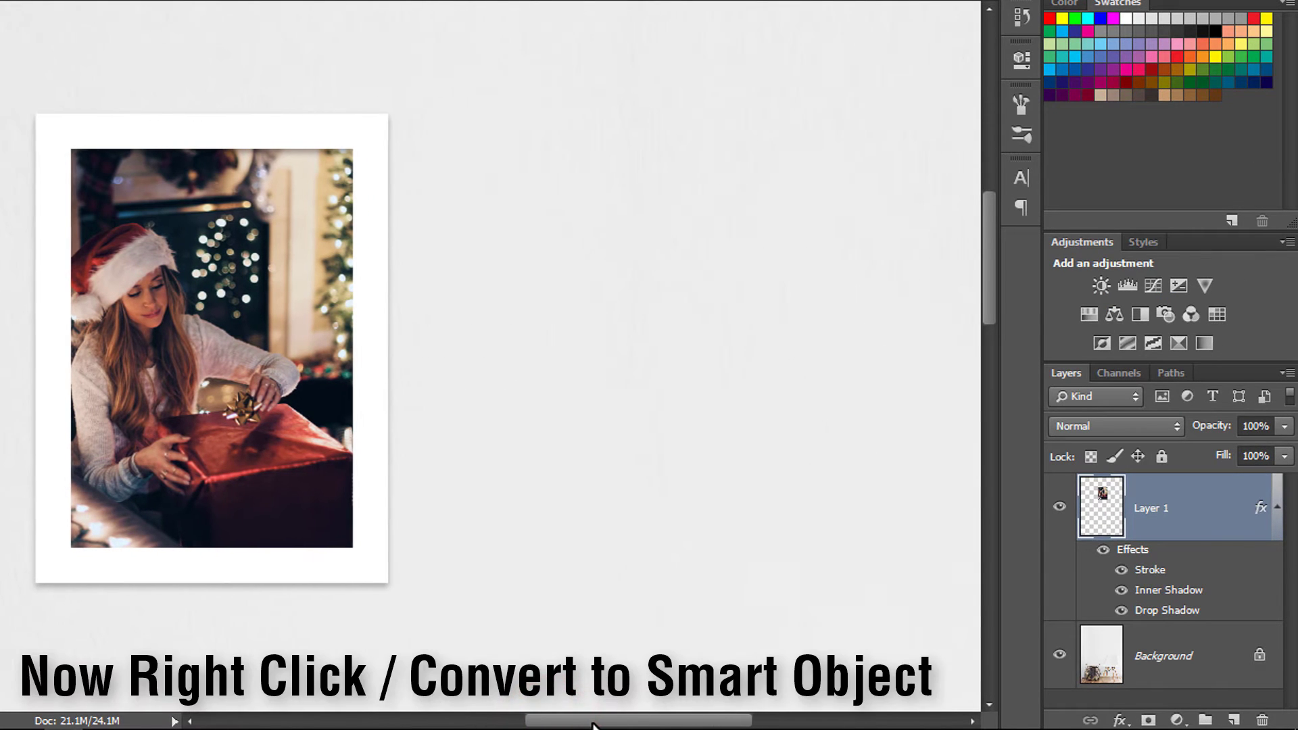
right_click(1173, 521)
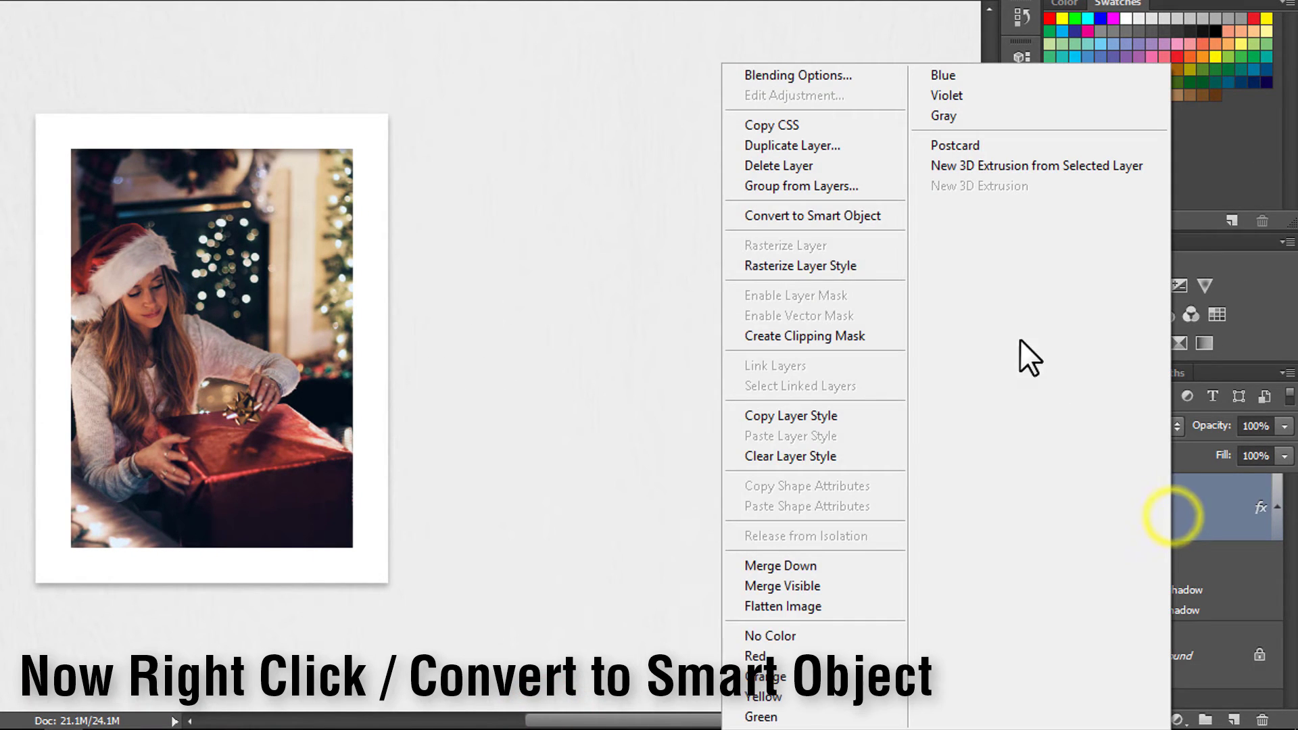
click(841, 222)
right_click(1159, 512)
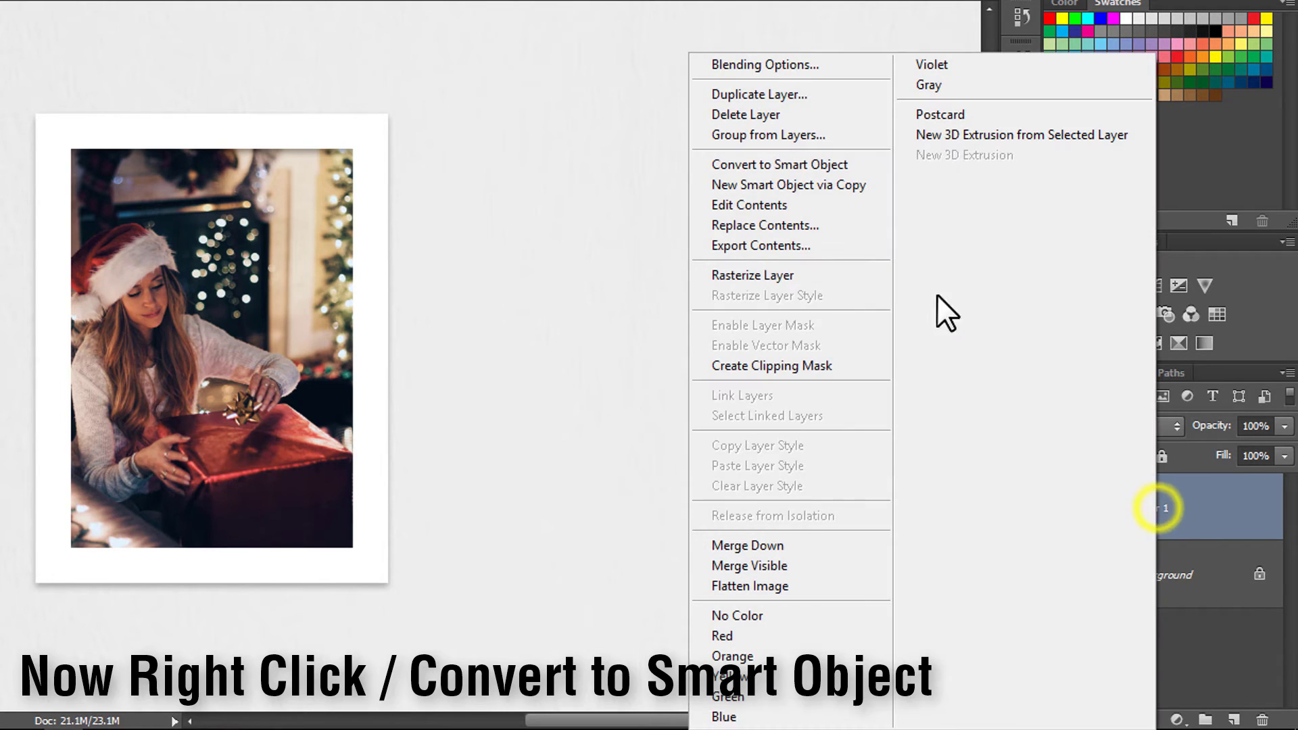
click(806, 68)
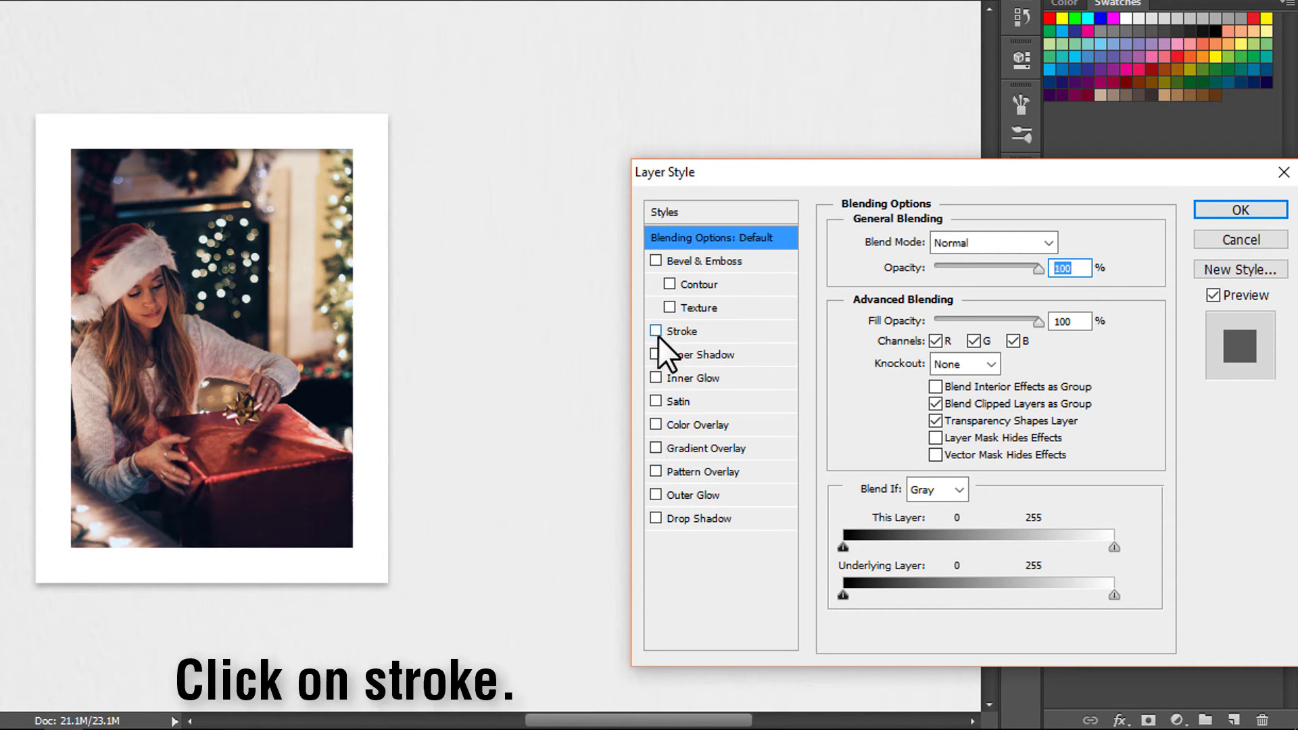
Give the smart object a 20 px inside stroke in dark grey #363636
click(682, 331)
click(973, 266)
click(952, 304)
double_click(1054, 241)
text(20)
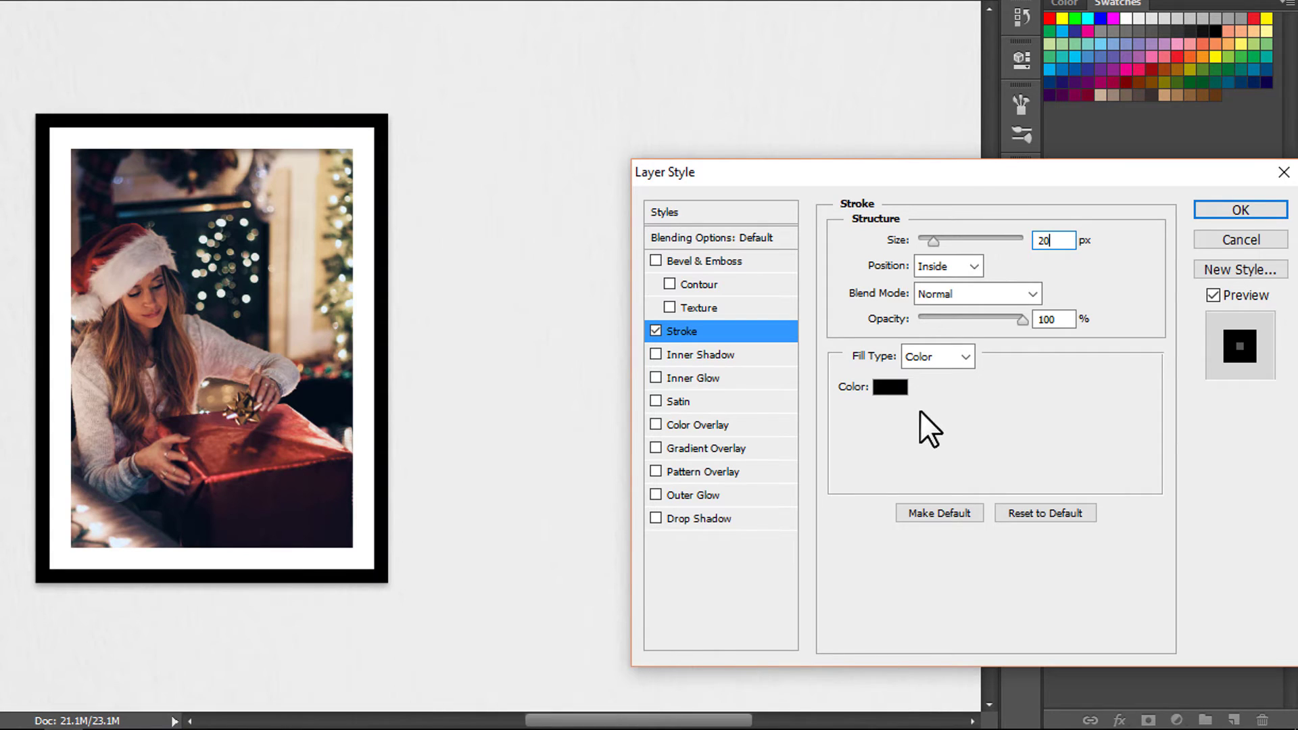
click(897, 388)
text(363636)
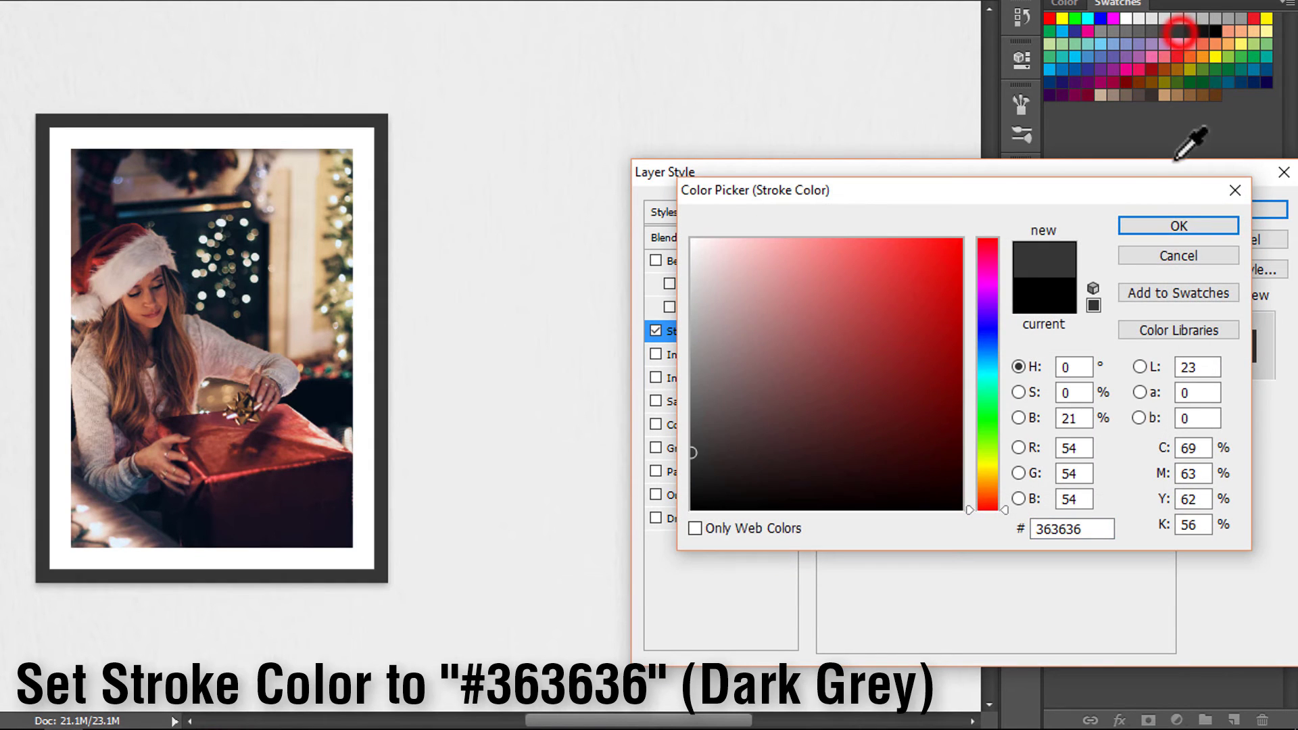
click(1084, 529)
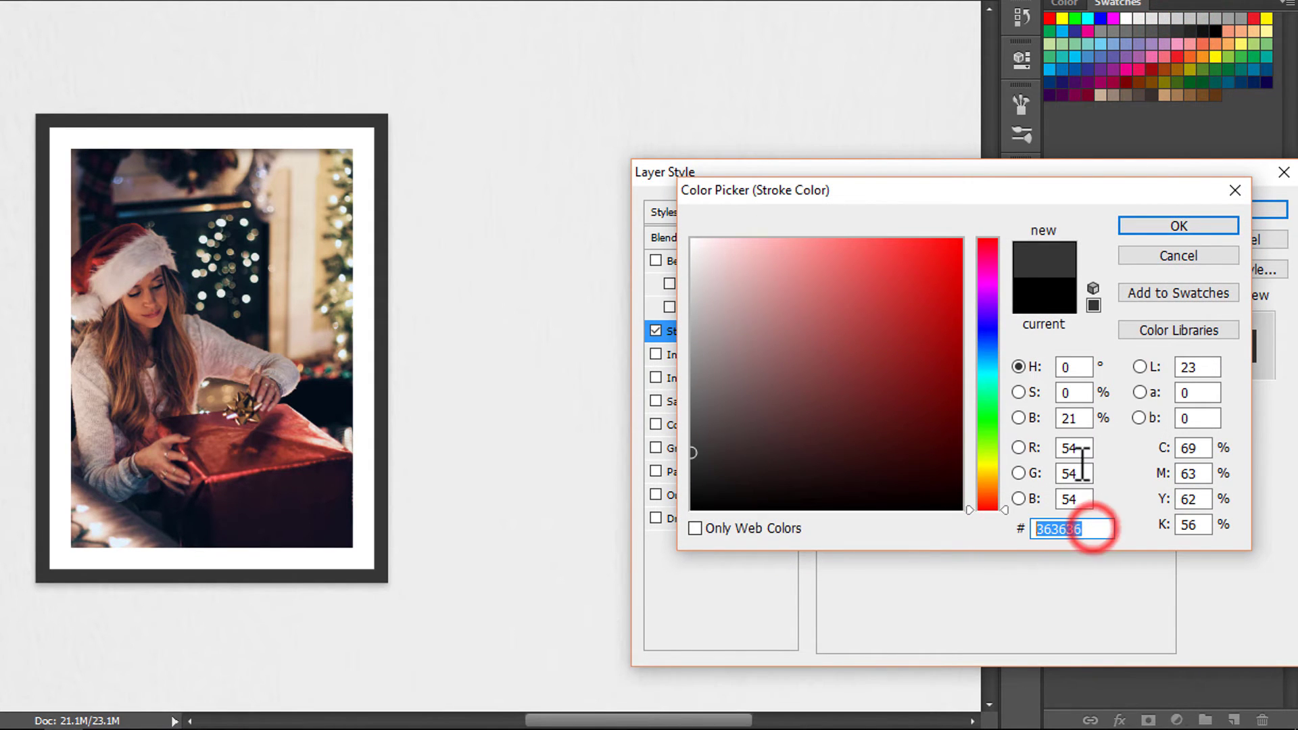
click(1180, 223)
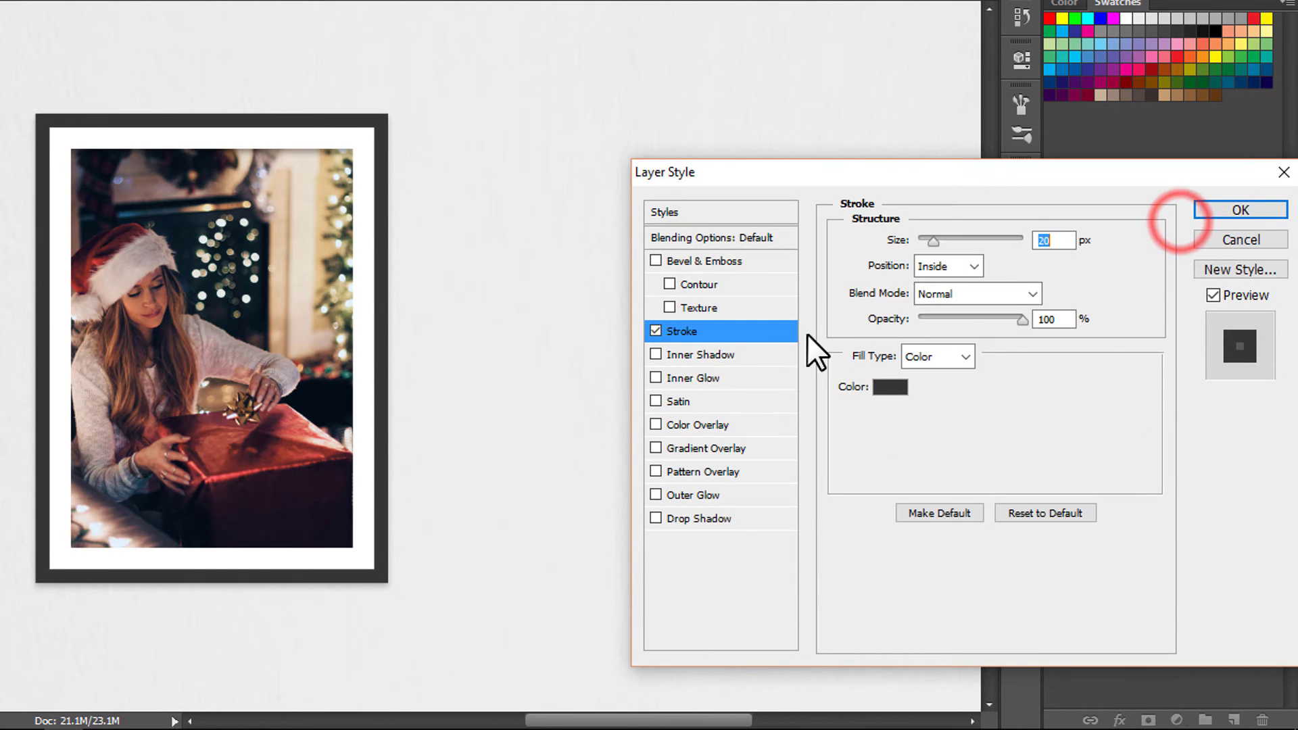
Add an inner shadow at 0°, 30% opacity, 25 px distance and 10 px size
click(656, 355)
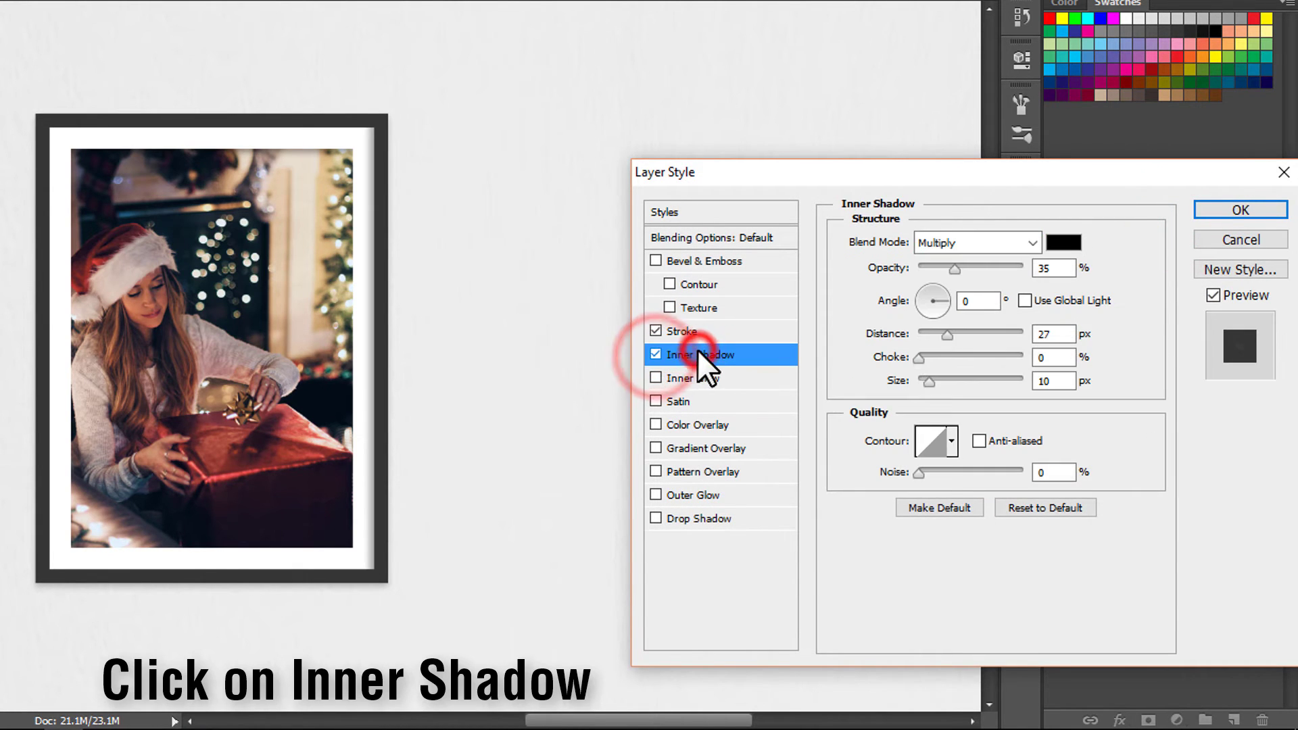
click(1067, 267)
text(30)
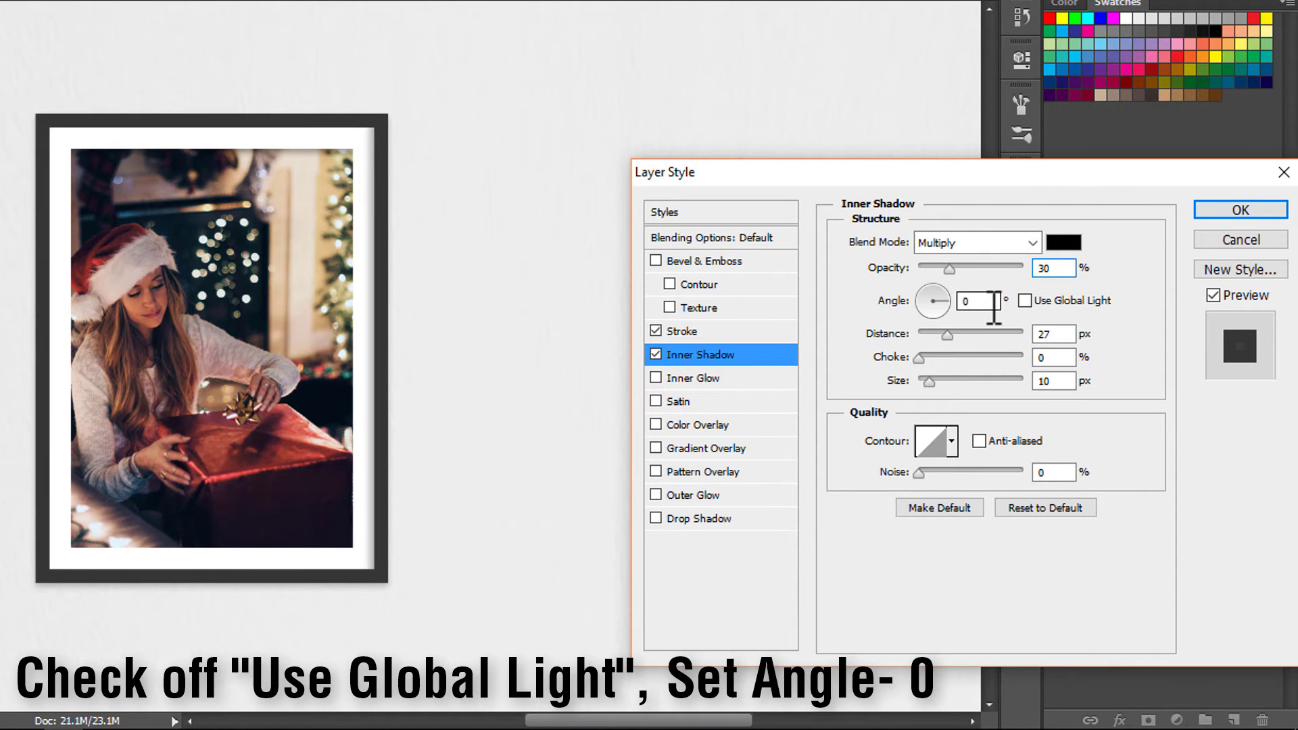
double_click(987, 304)
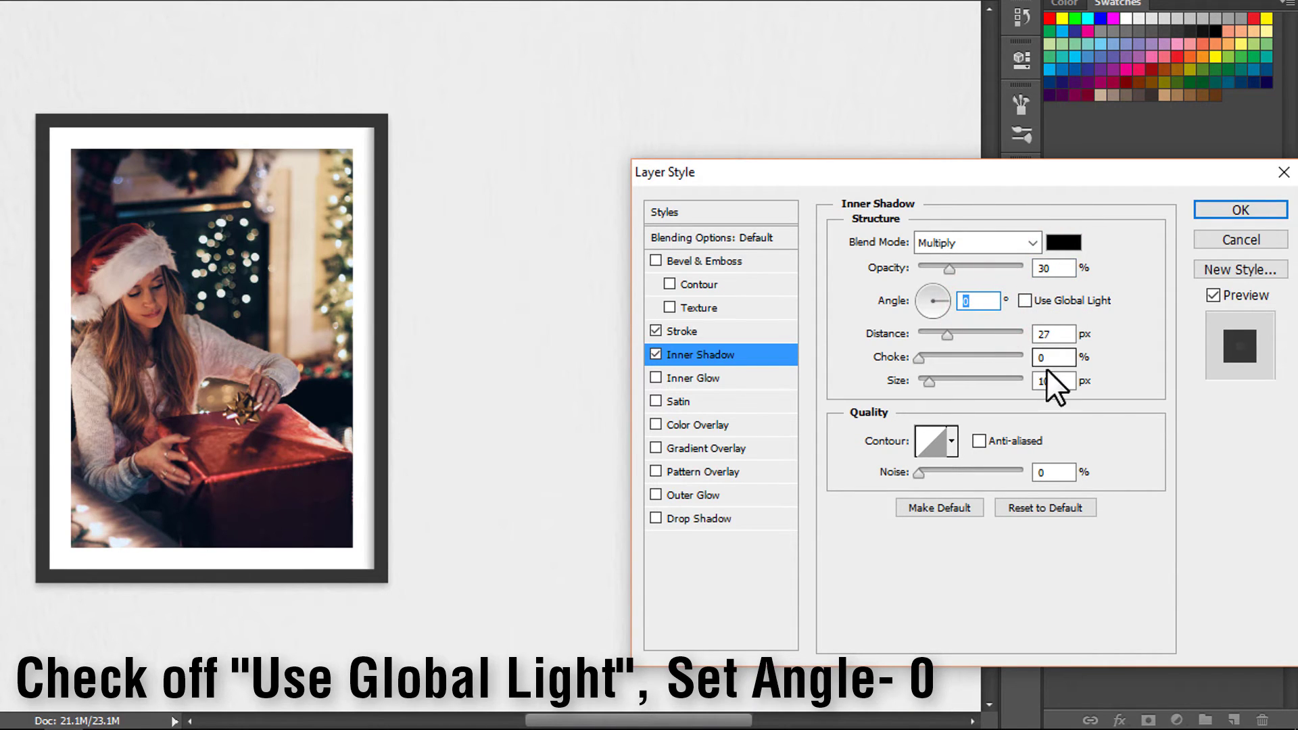
double_click(1047, 334)
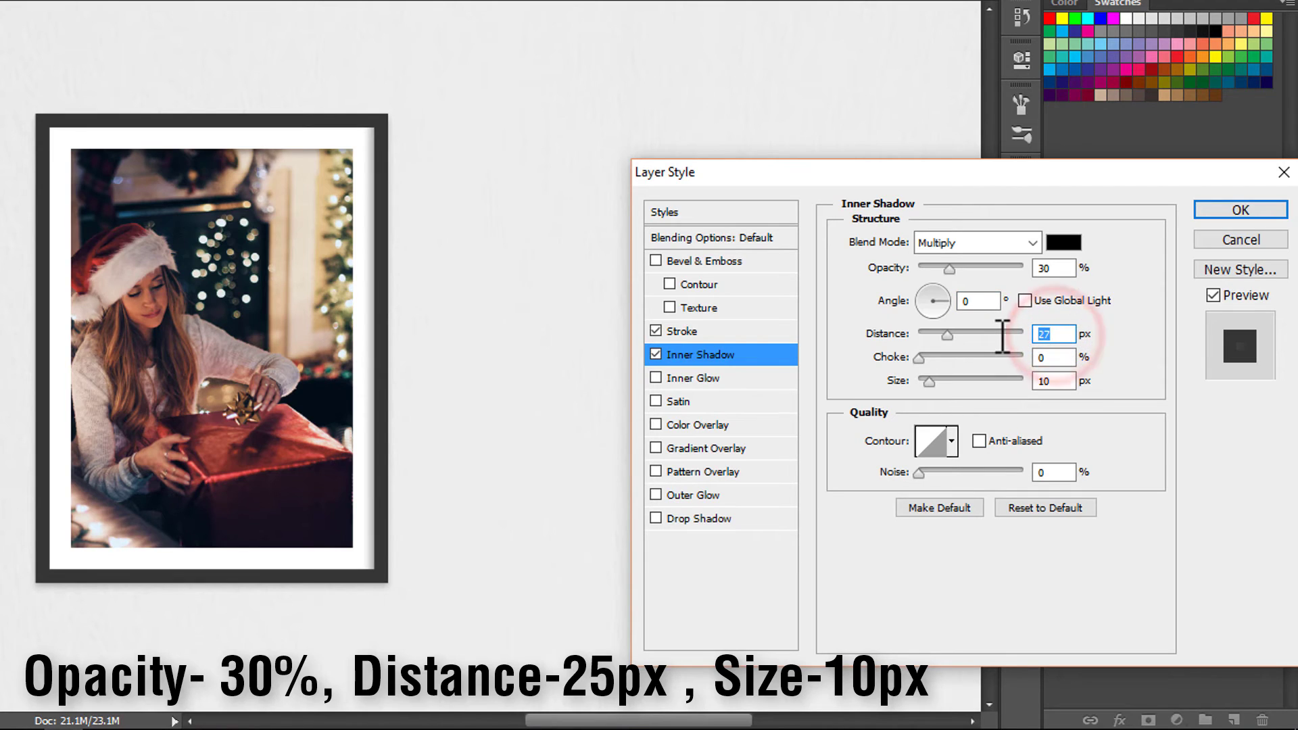
text(25)
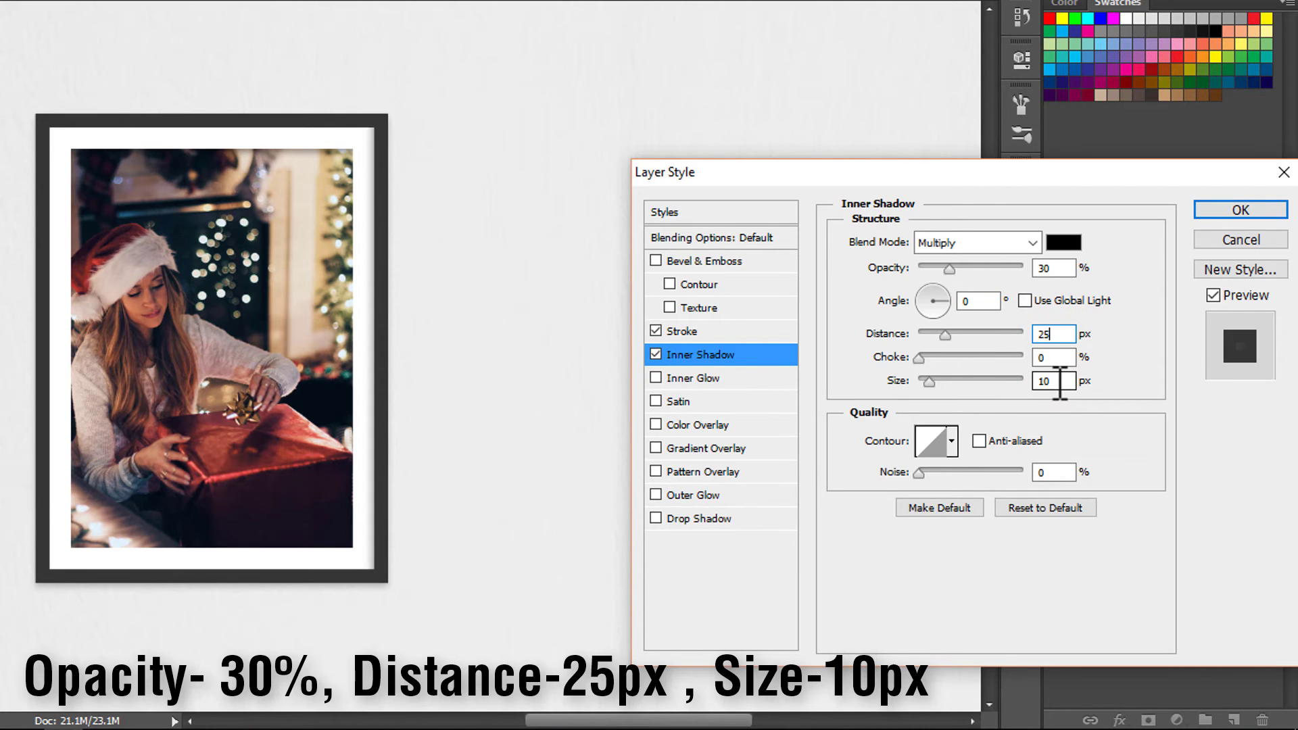
double_click(1057, 384)
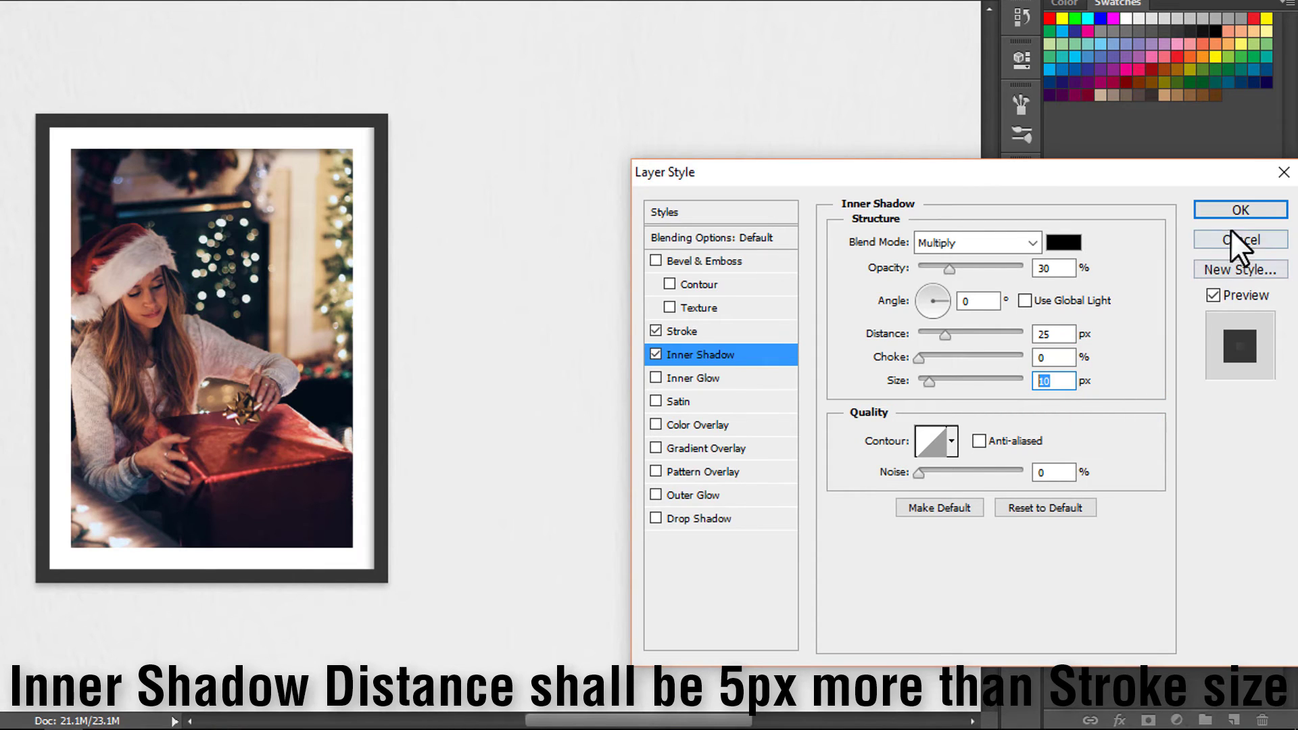
Add a drop shadow without global light: 30° angle, 20 px distance, 20 px size
click(653, 518)
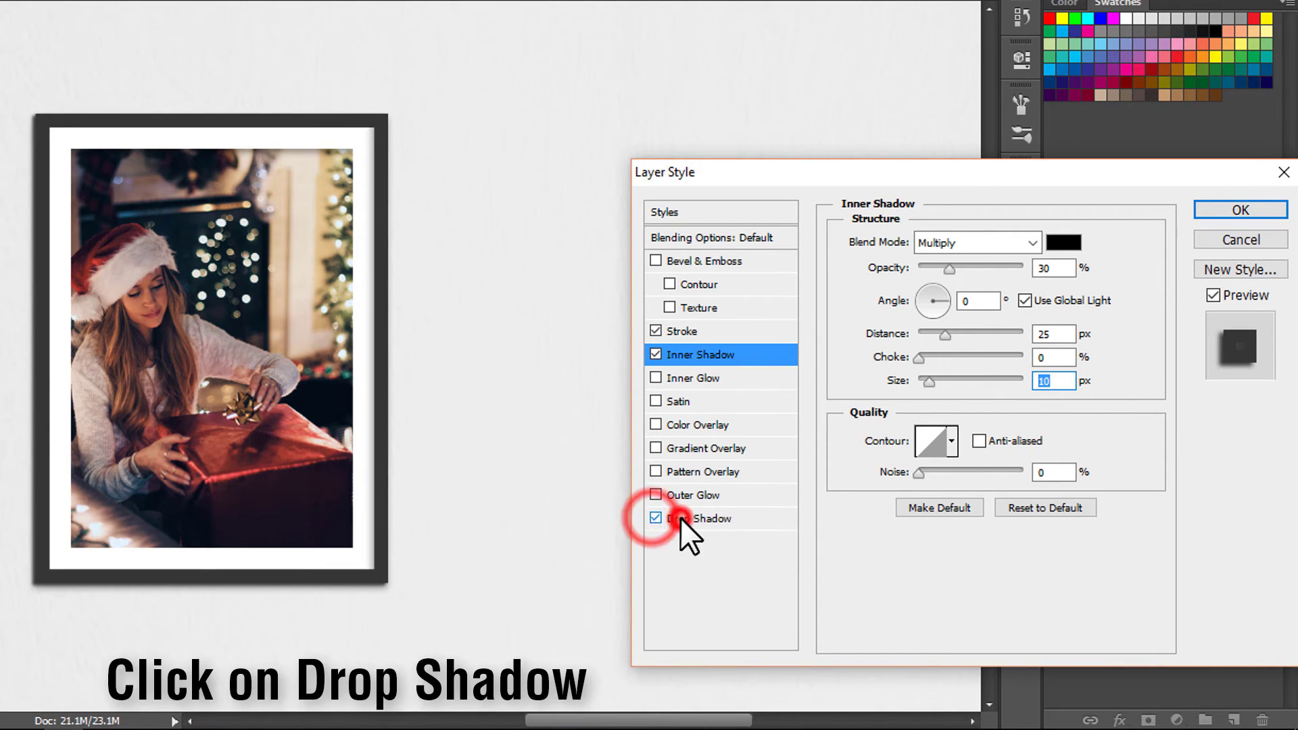
click(1025, 300)
double_click(979, 300)
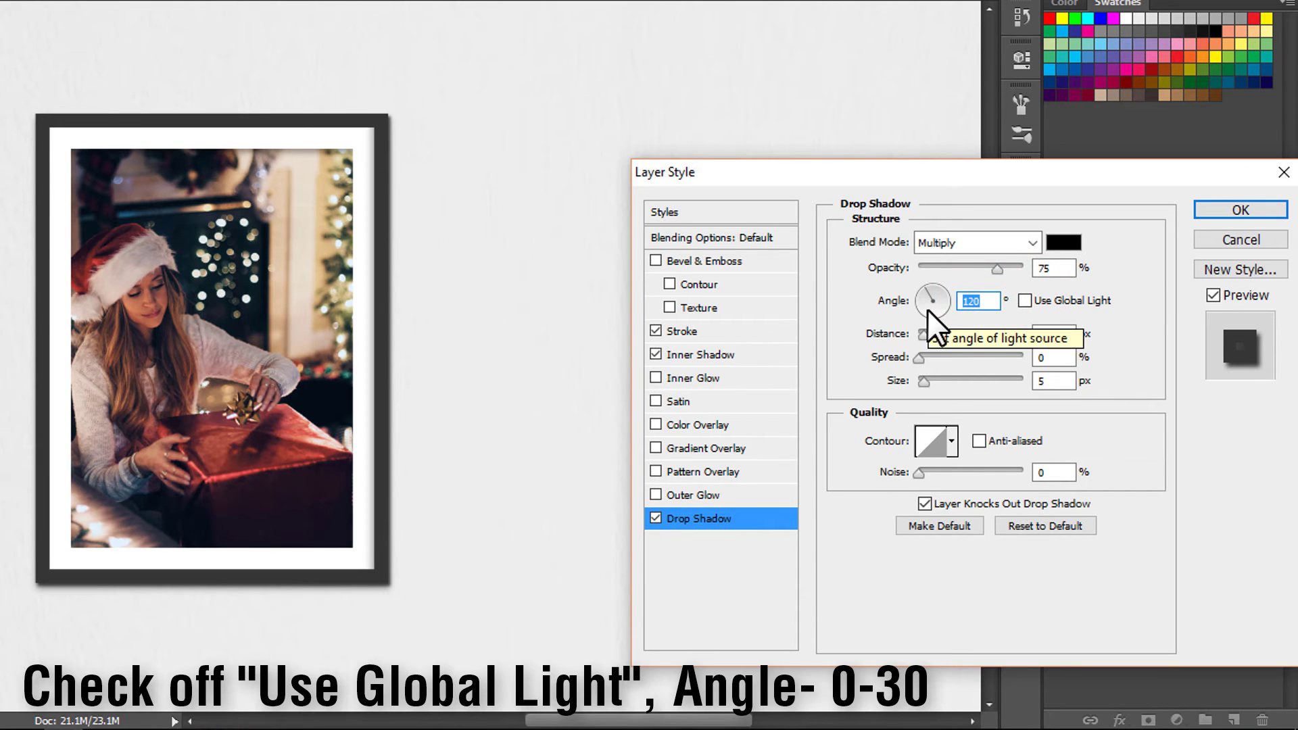
text(0)
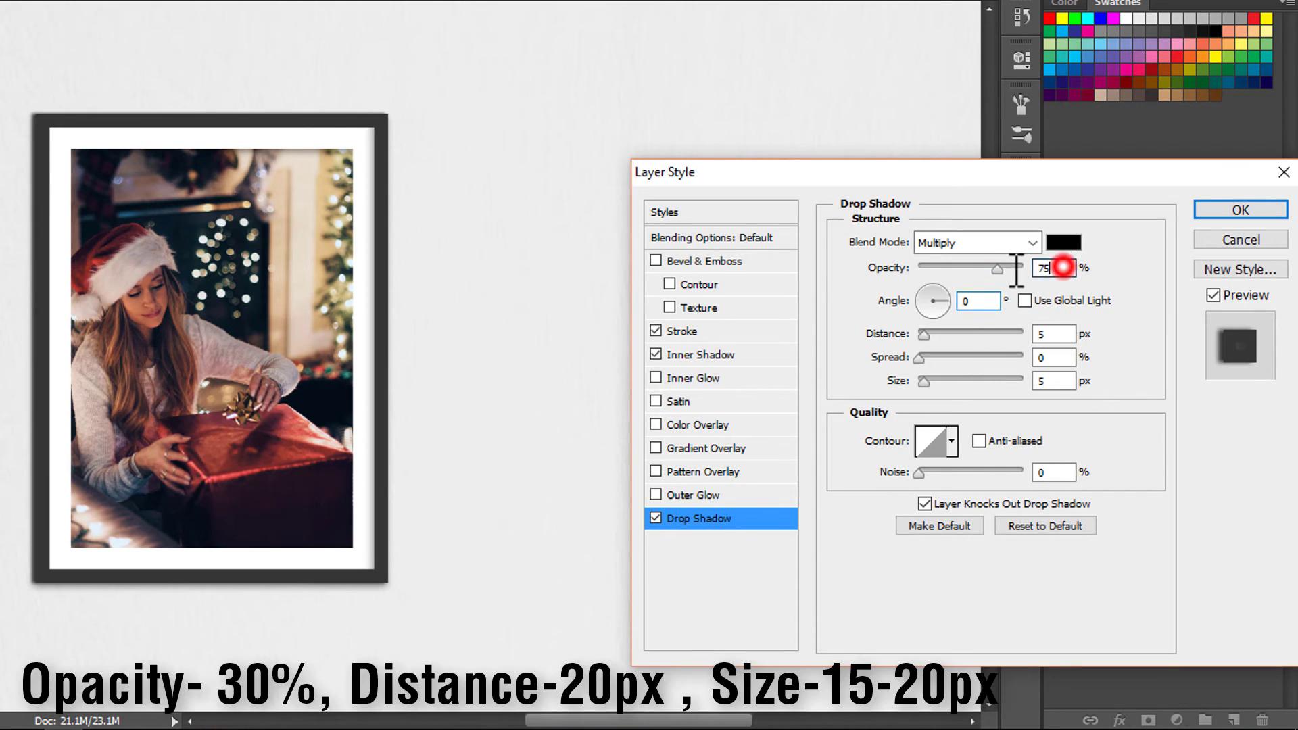
text(30)
double_click(1051, 333)
text(20)
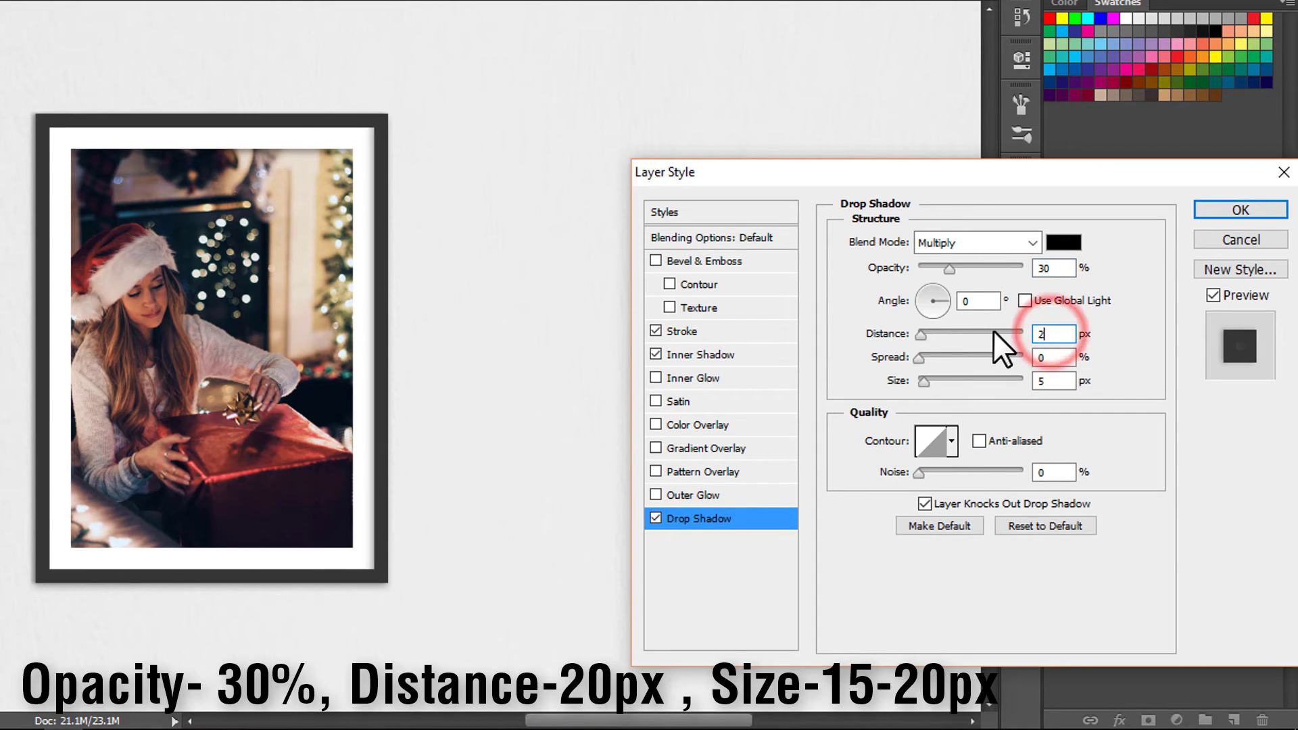
double_click(1046, 381)
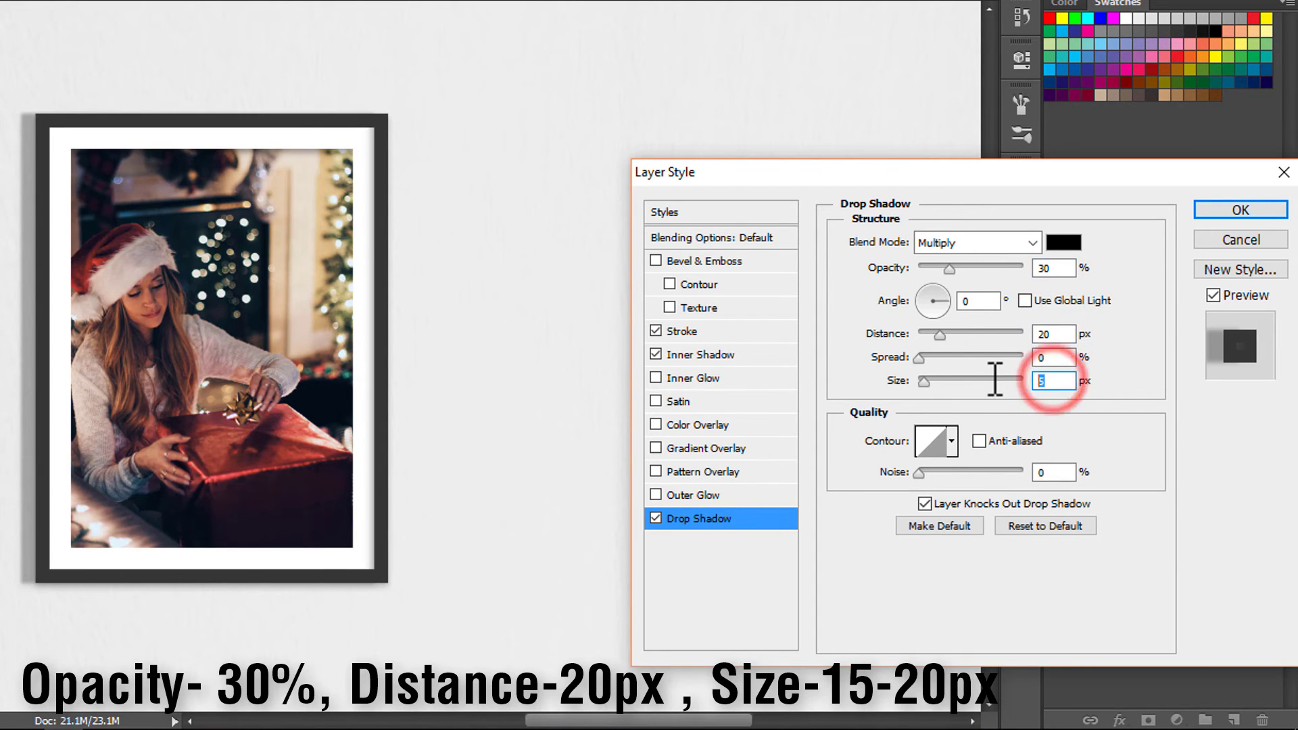
text(15)
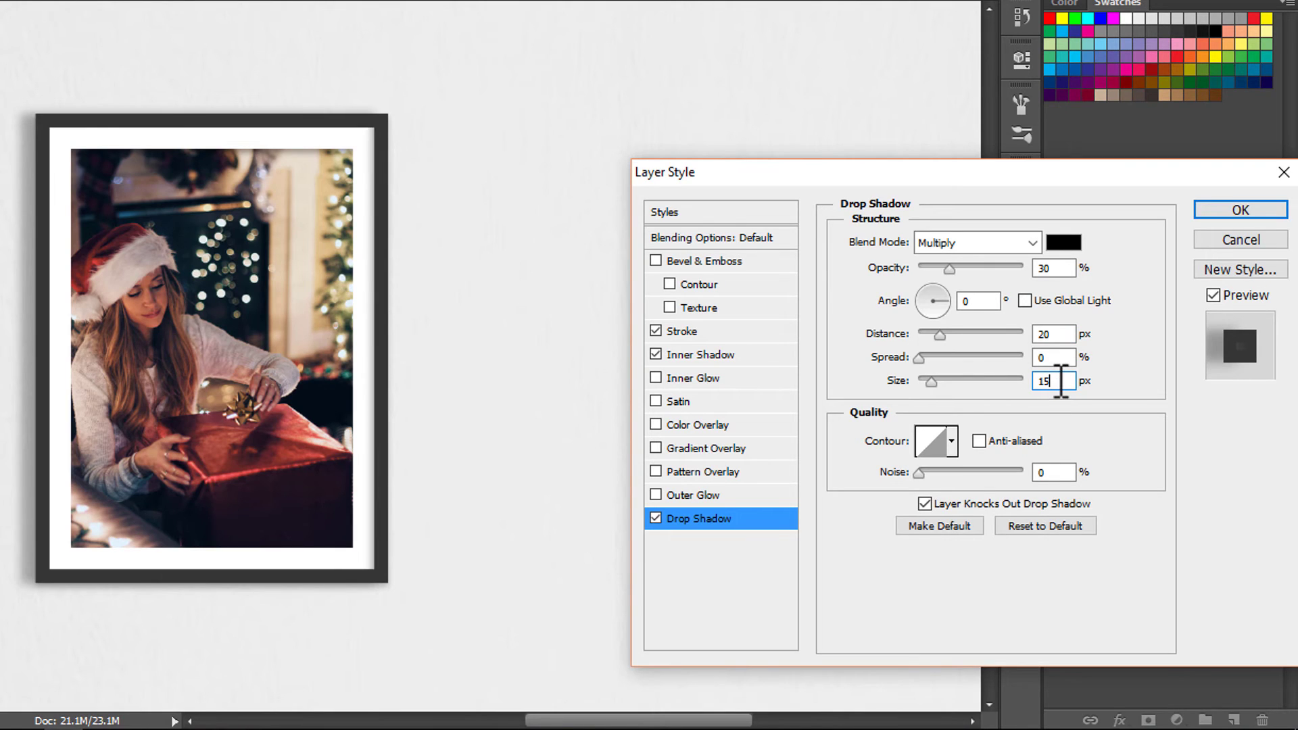
double_click(1054, 380)
text(20)
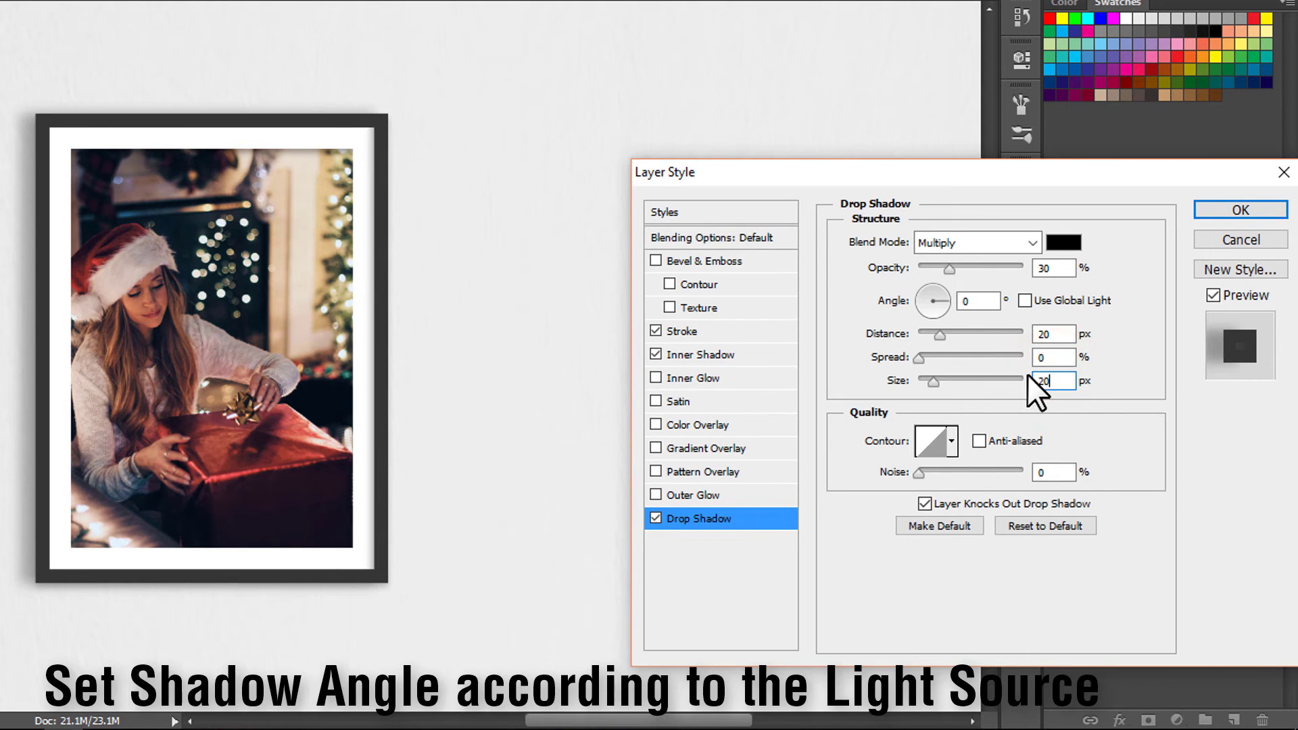
double_click(1048, 334)
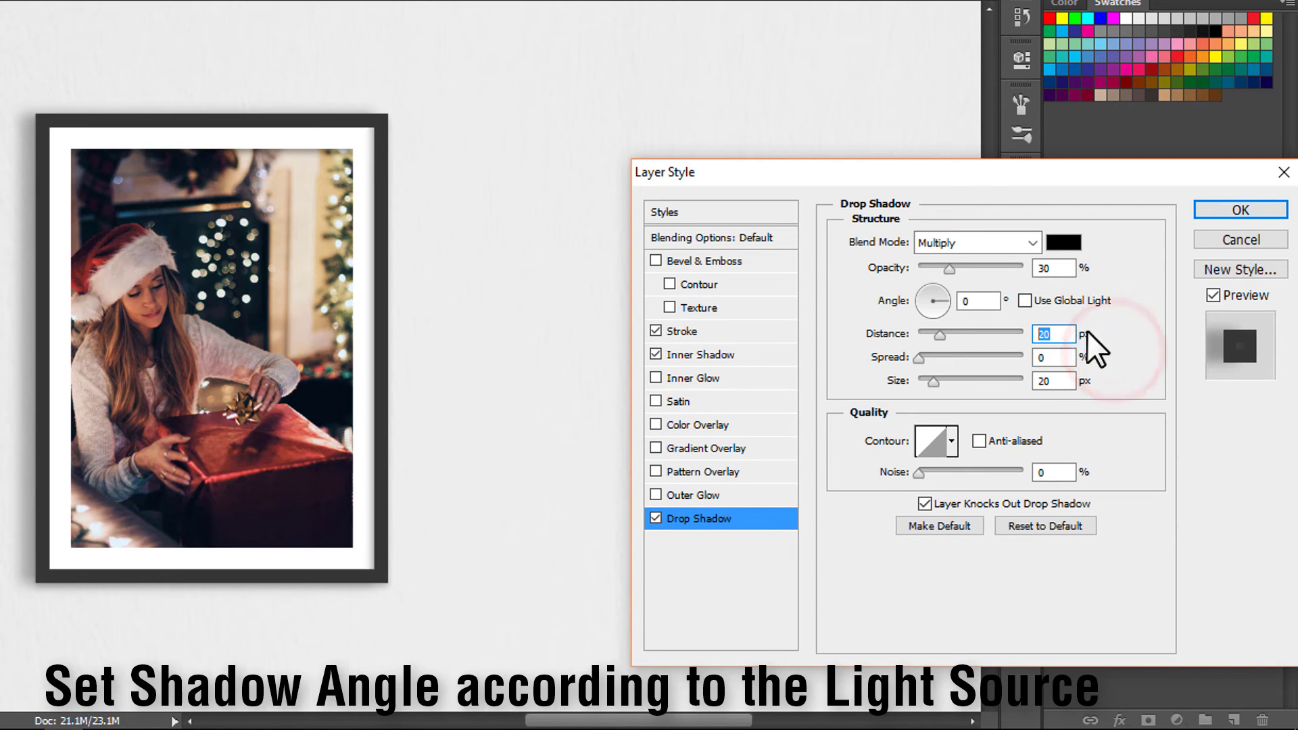
double_click(978, 301)
text(30)
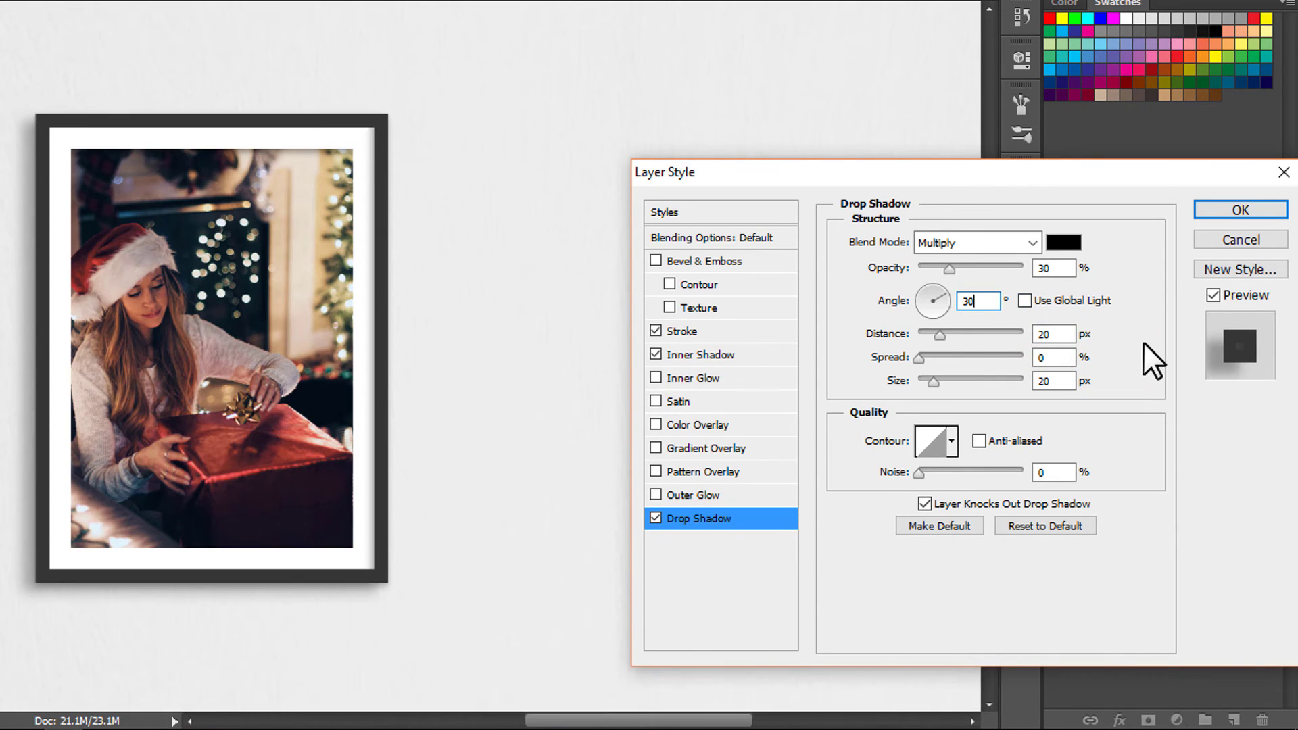
Apply the stroke and shadow effects, fit the room on screen, and nudge the picture up
click(1217, 210)
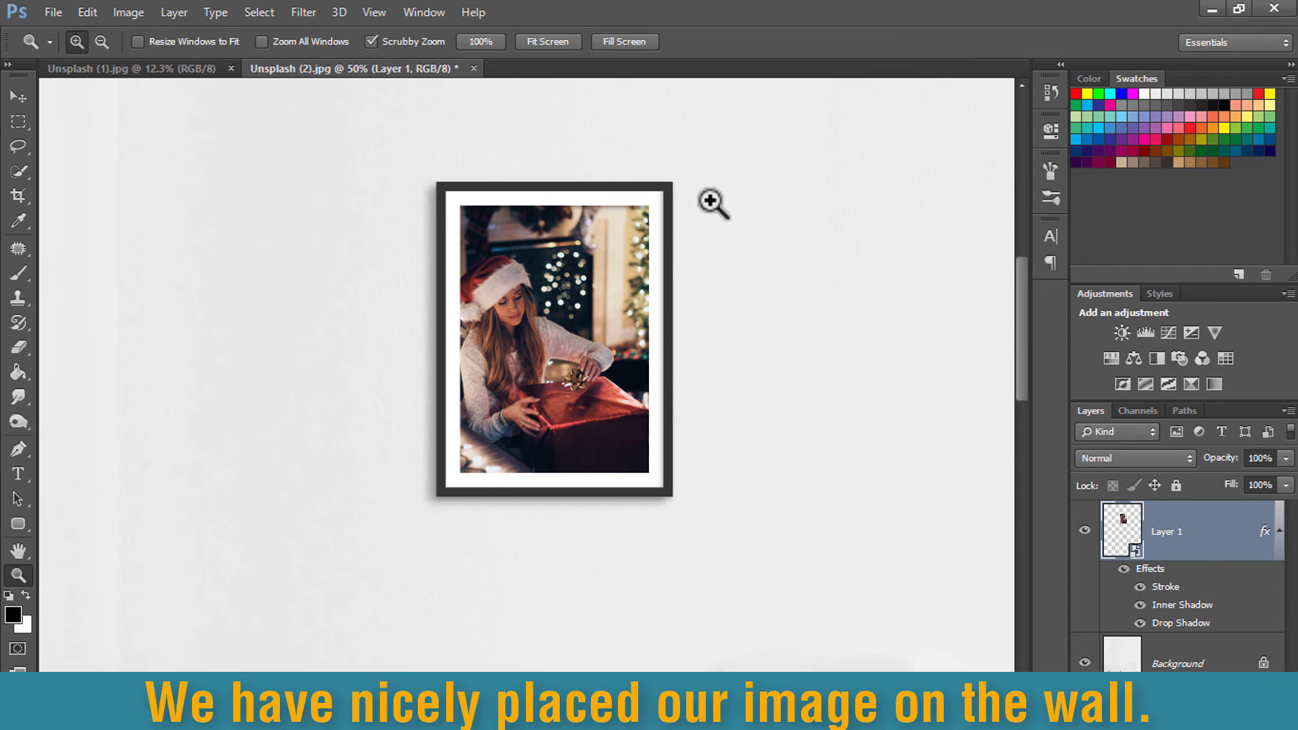
right_click(718, 201)
click(725, 214)
key(v)
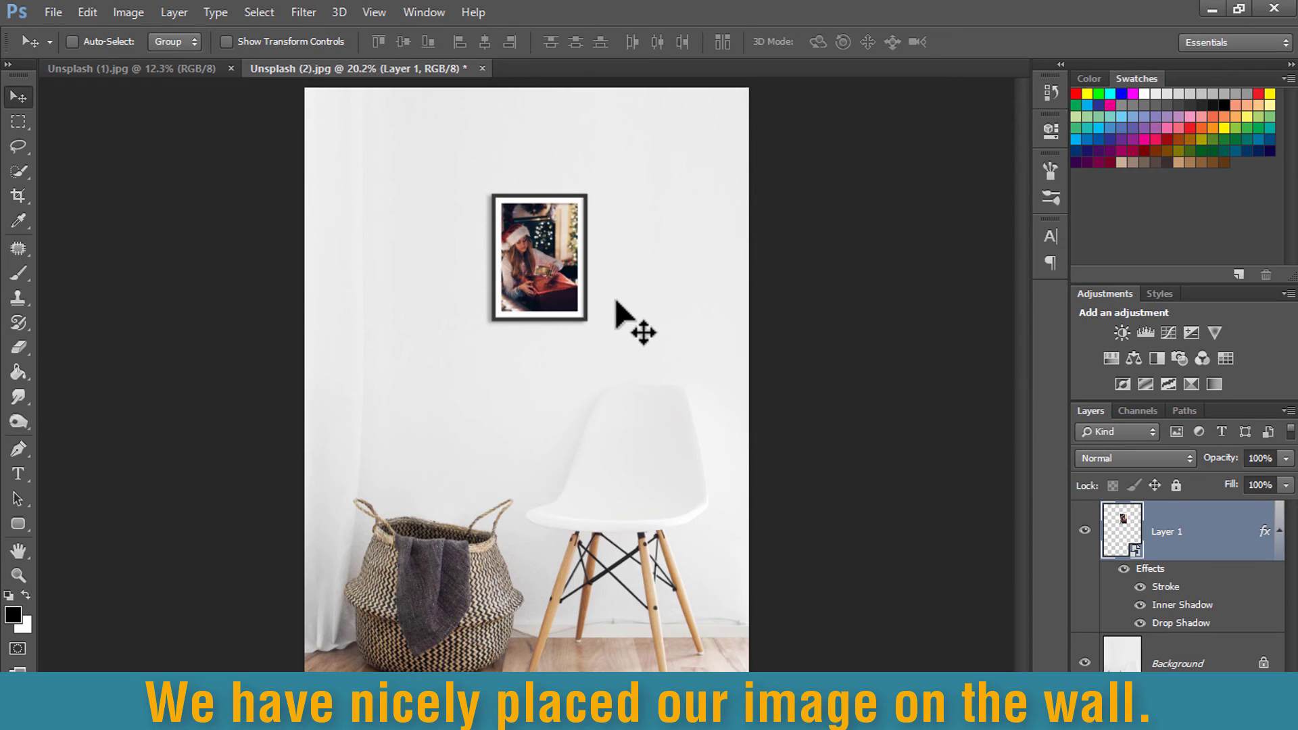
drag(607, 298, 603, 286)
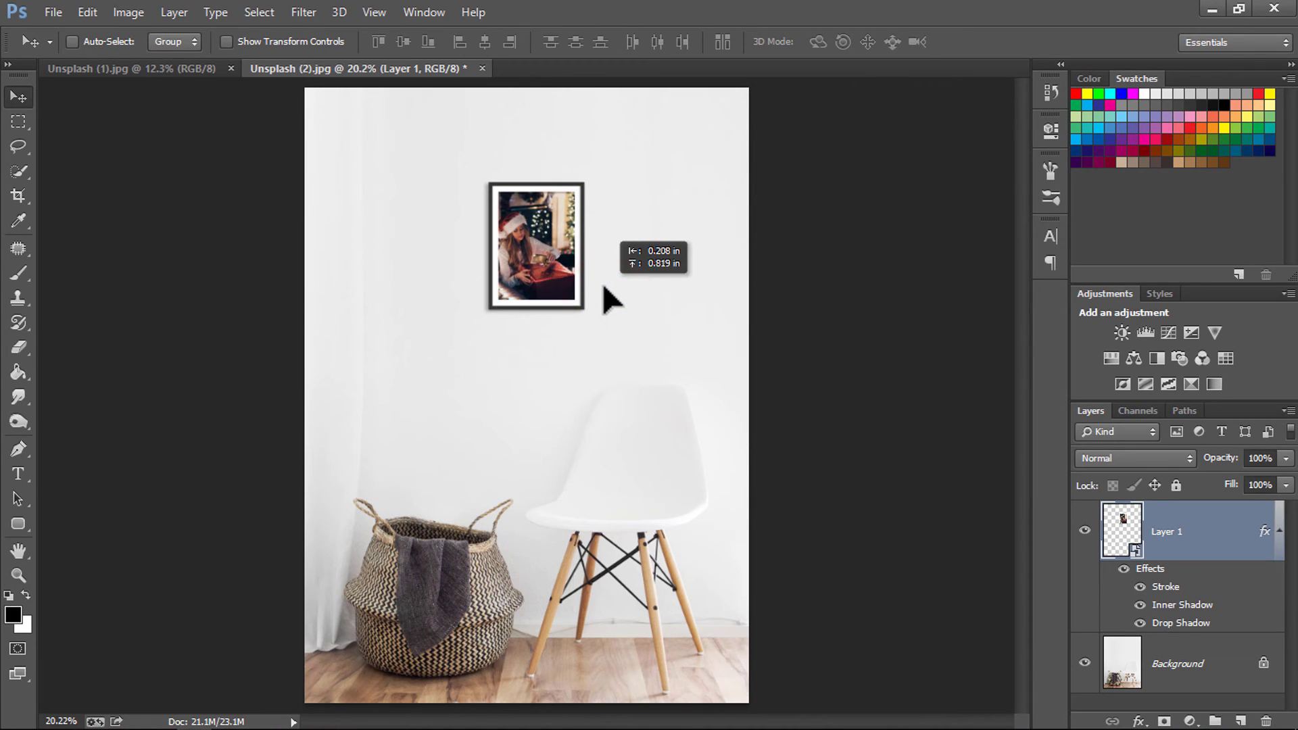
Scale the framed picture up to about 138% on the wall and commit it
click(88, 12)
click(166, 368)
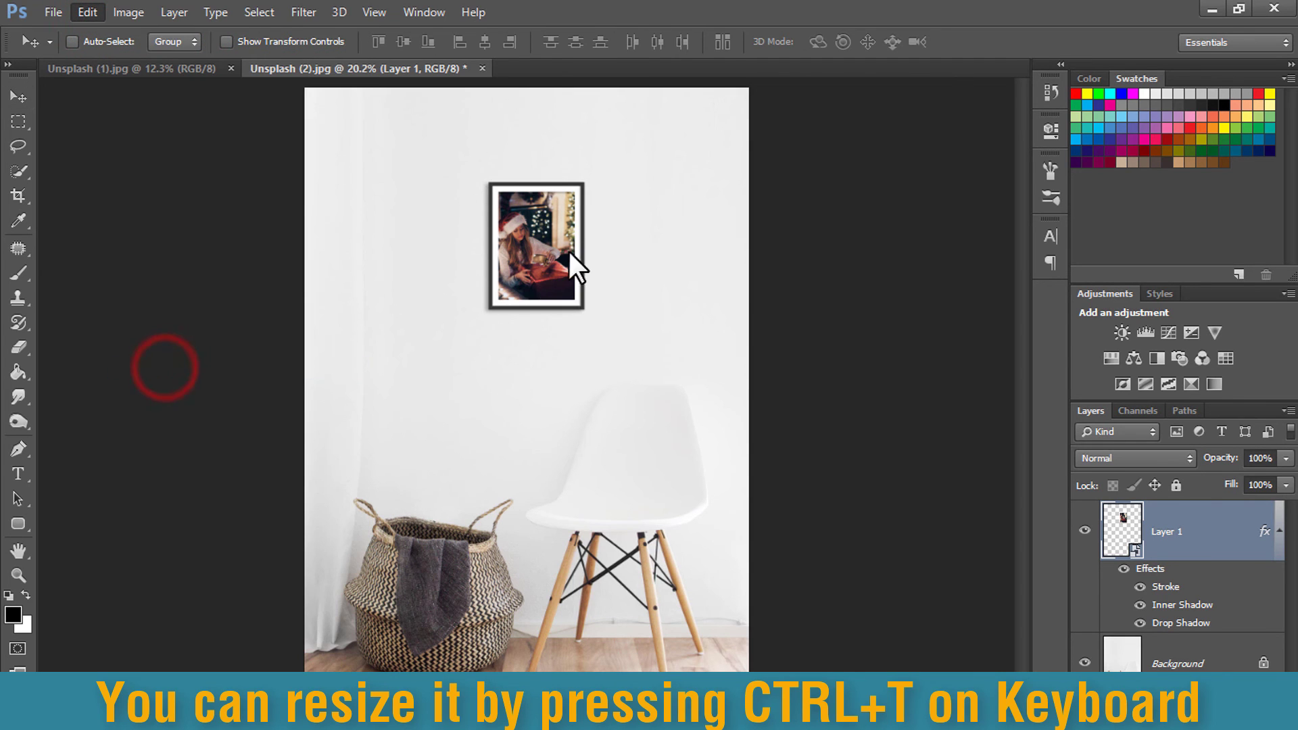
mouse_move(595, 179)
mouse_down()
mouse_move(652, 144)
mouse_move(643, 131)
mouse_up()
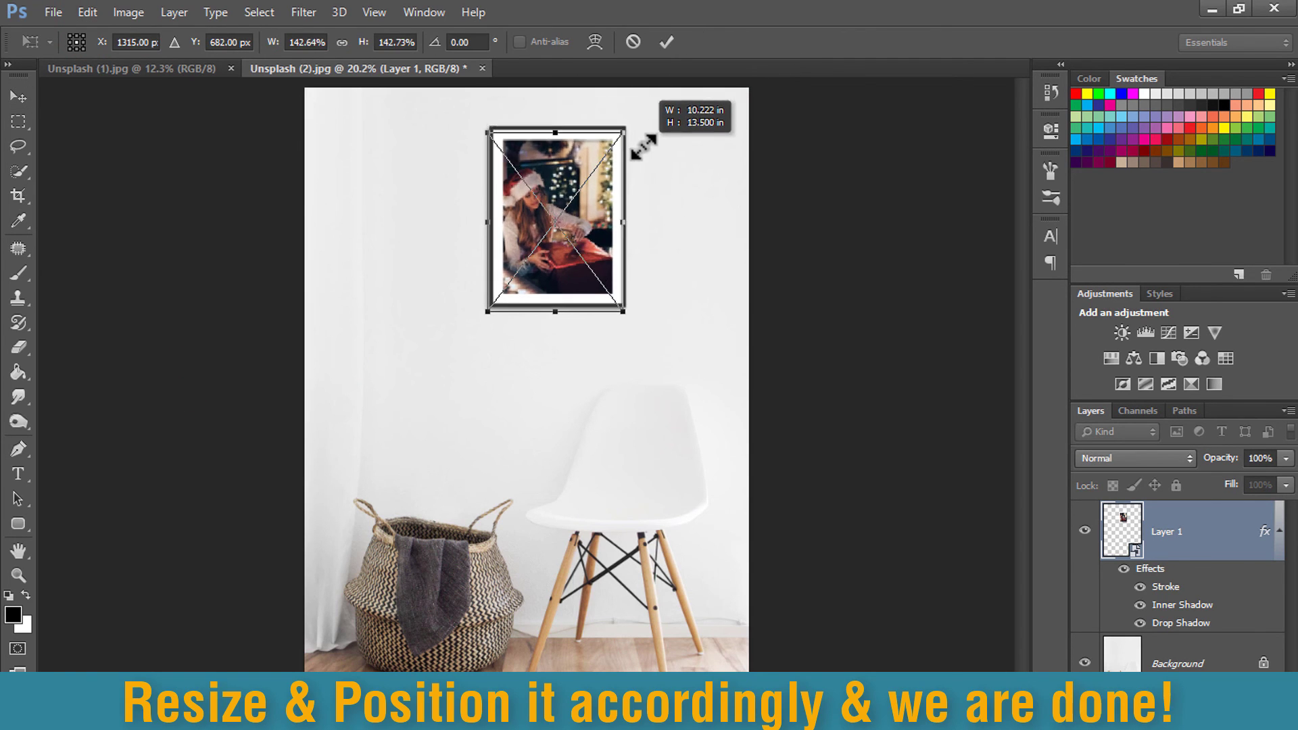
click(666, 42)
Nudge the enlarged framed picture about 30 px left above the chair
drag(571, 158, 551, 160)
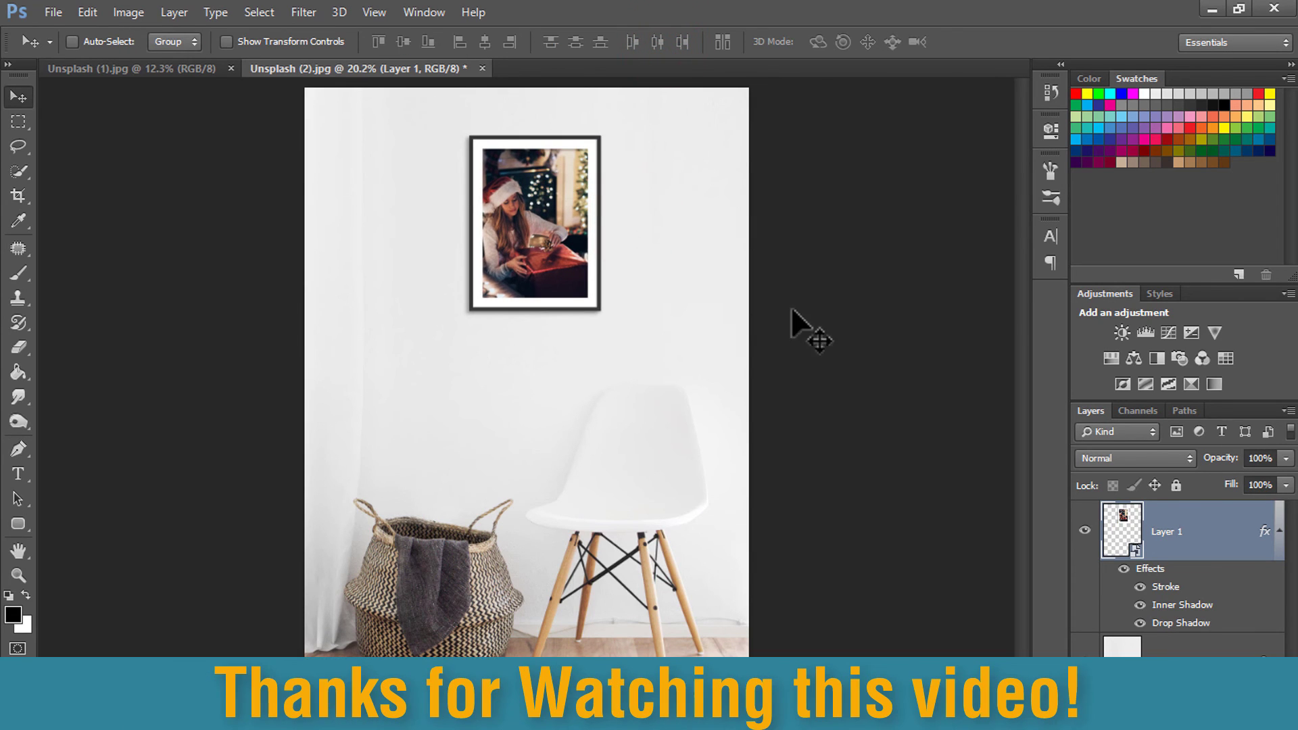